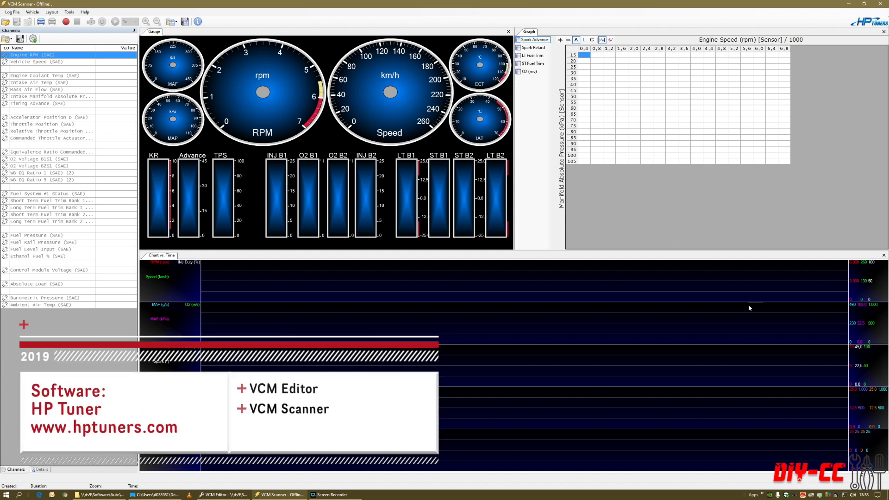
- Look at VCM Editor, return to VCM Scanner, and check the scanner's version in its About window
click(224, 494)
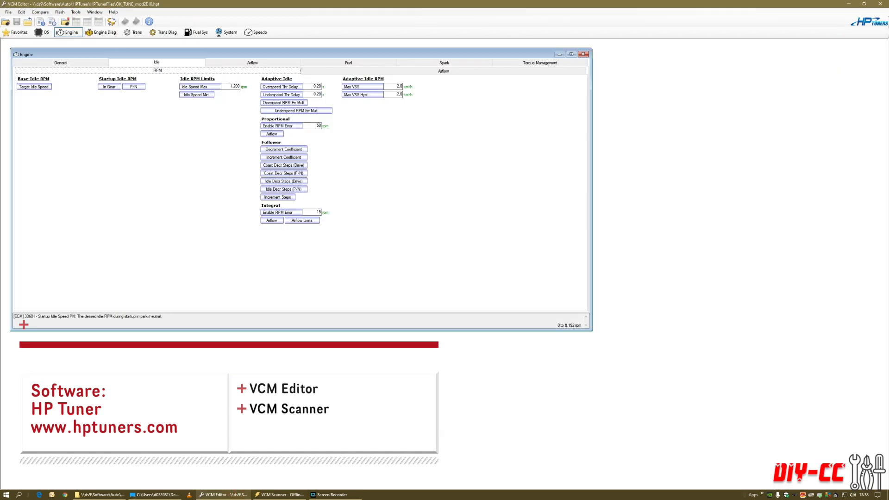
click(275, 494)
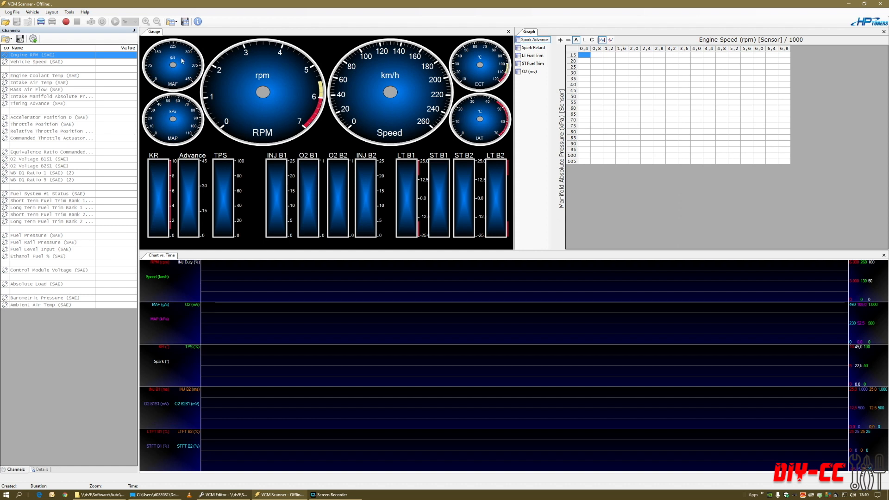
click(85, 12)
click(111, 48)
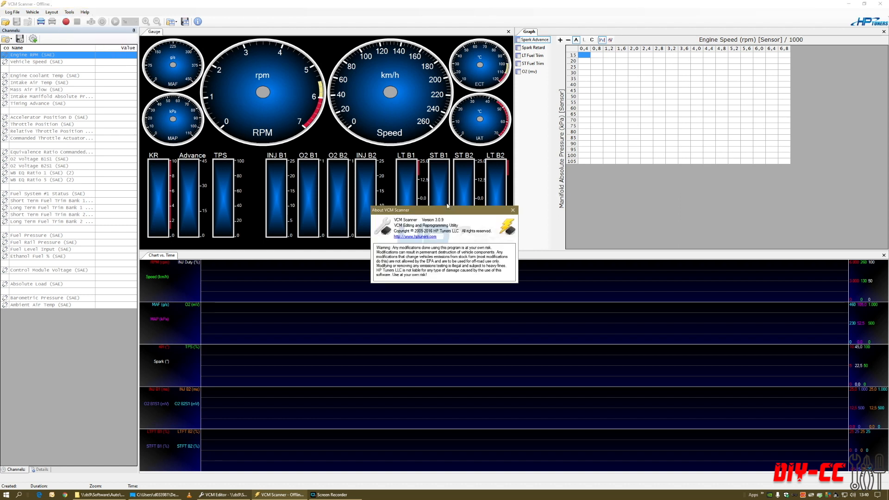
click(513, 210)
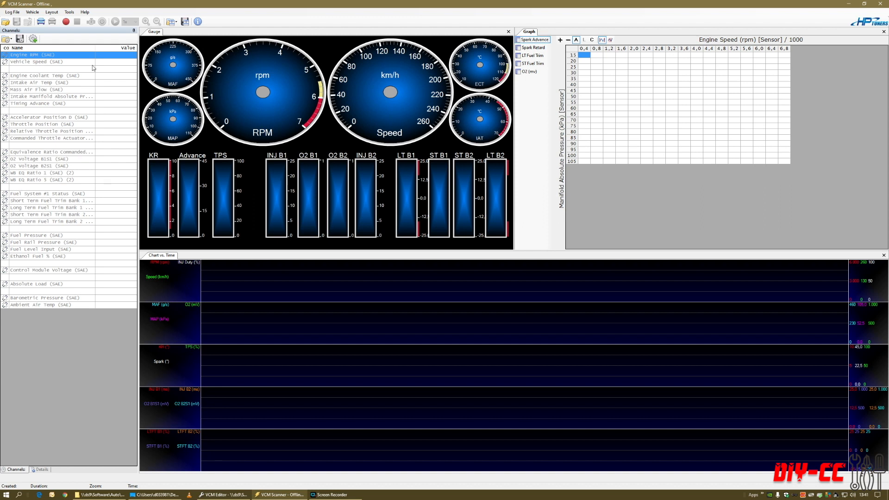
click(51, 138)
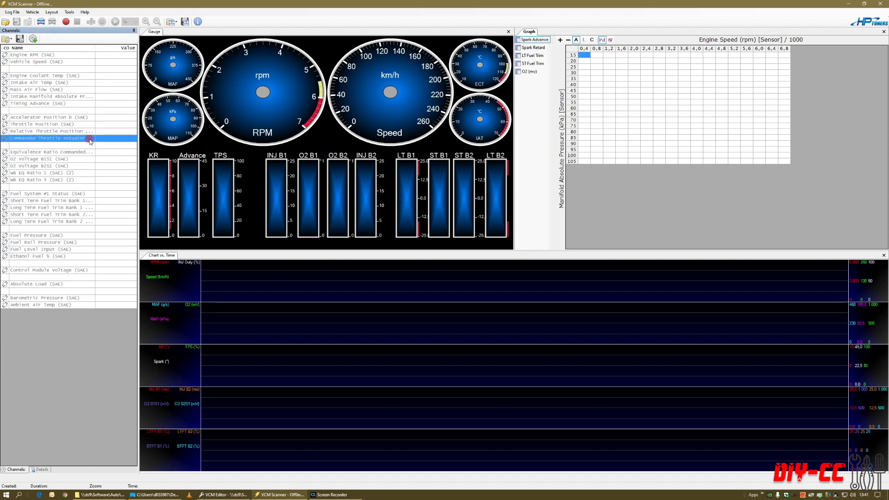
click(609, 85)
click(351, 112)
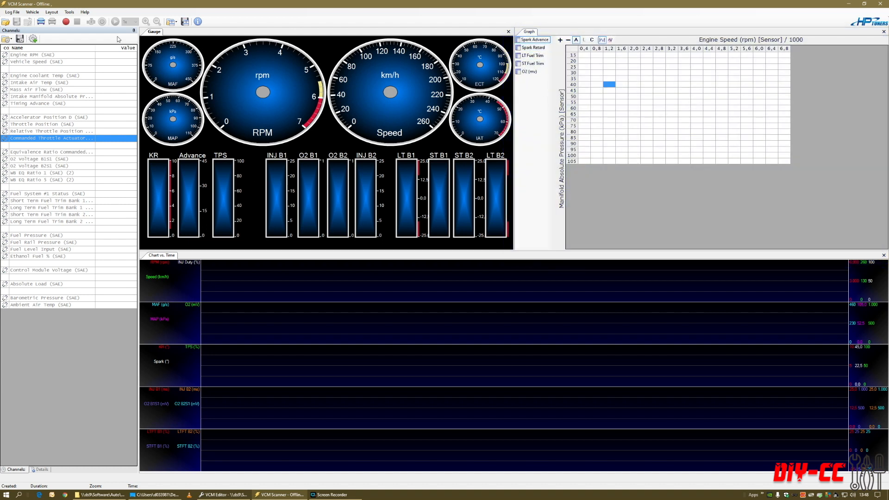
- Review the default Diagnostics and Racing layout options without applying any of them
click(51, 12)
mouse_move(51, 45)
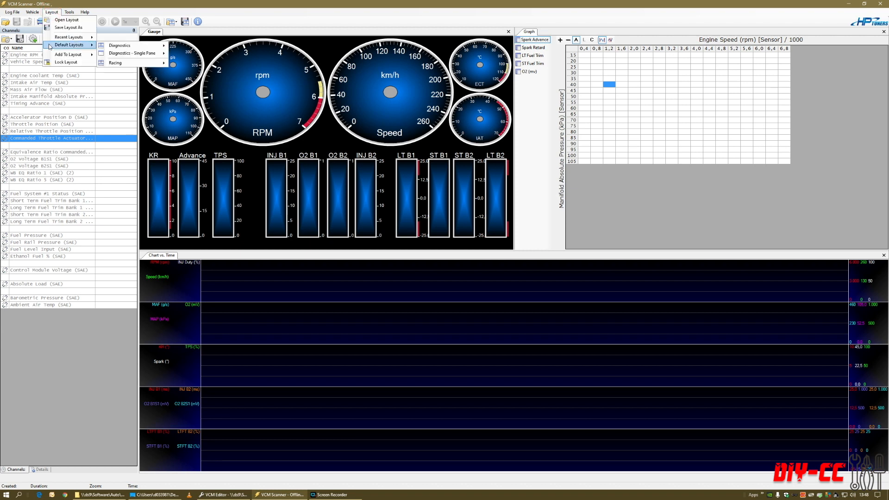
mouse_move(120, 48)
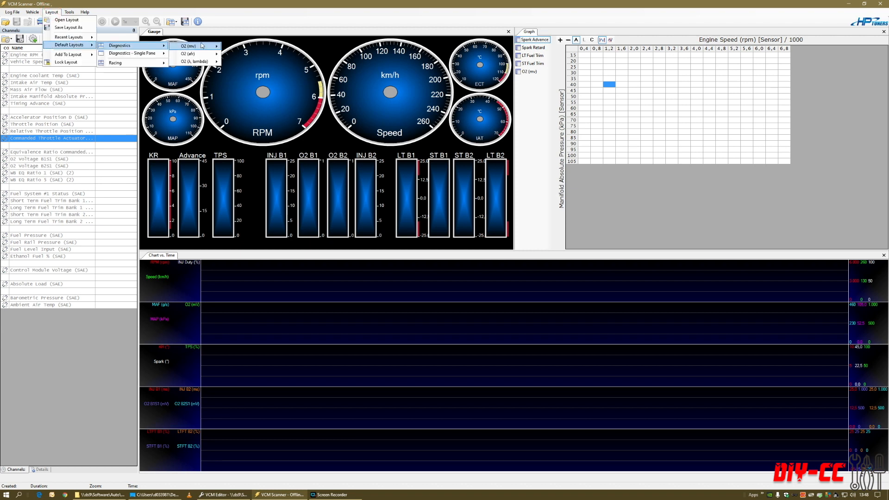
mouse_move(200, 56)
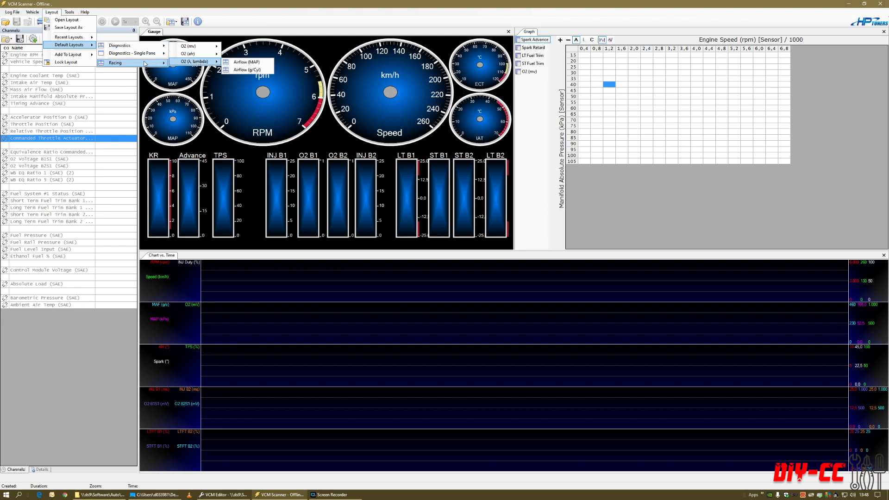
mouse_move(143, 64)
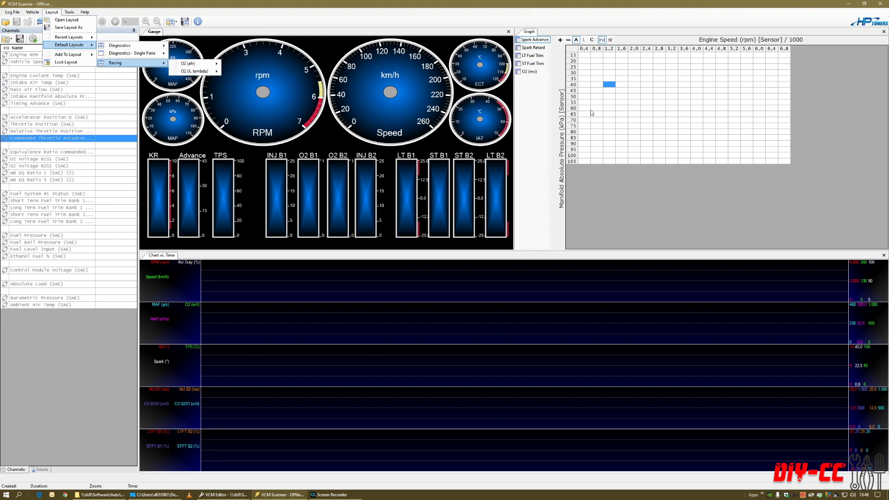
click(538, 96)
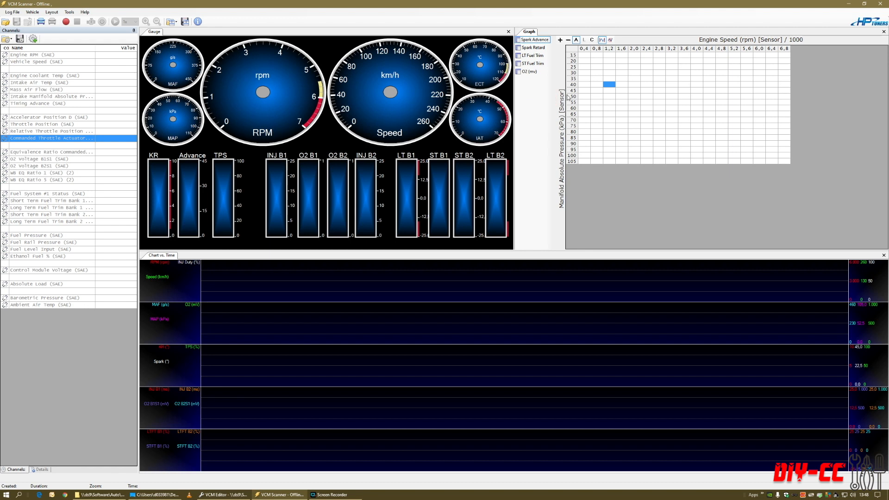
- Open the graph layout editor from the O2 (mv) graph, examine the Spark Advance settings, and close the editor
right_click(532, 73)
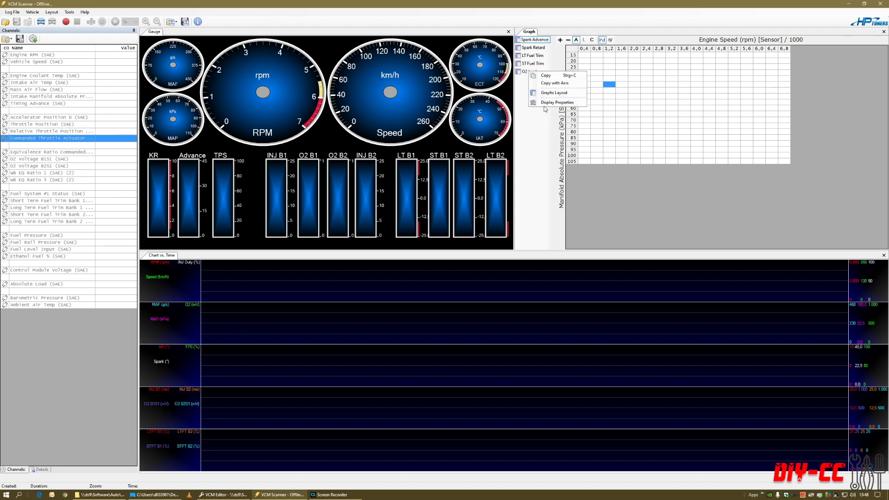
click(523, 72)
right_click(521, 70)
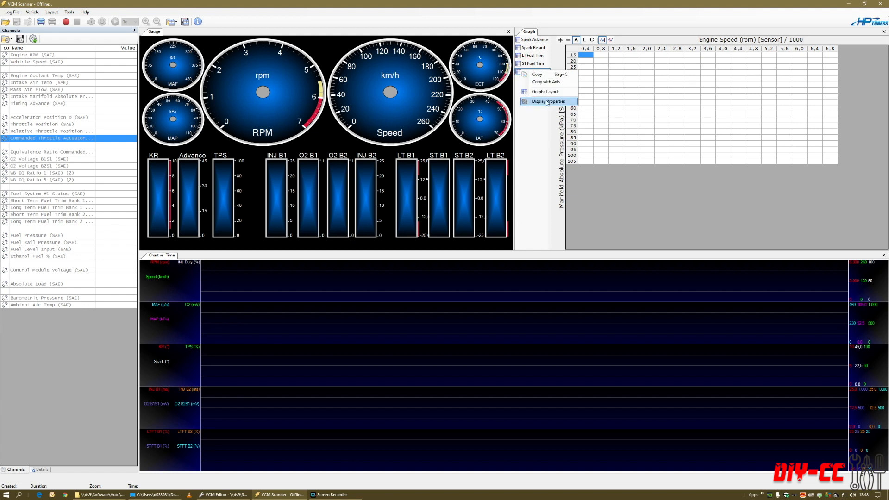
click(546, 92)
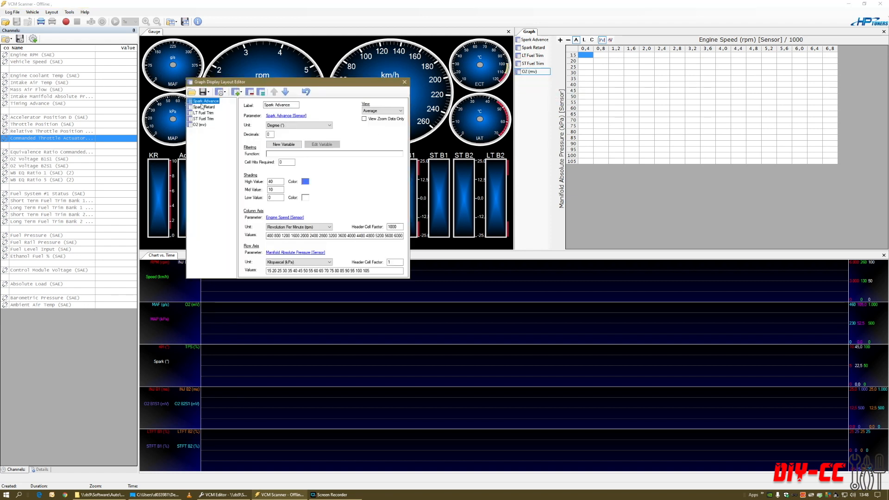
click(202, 143)
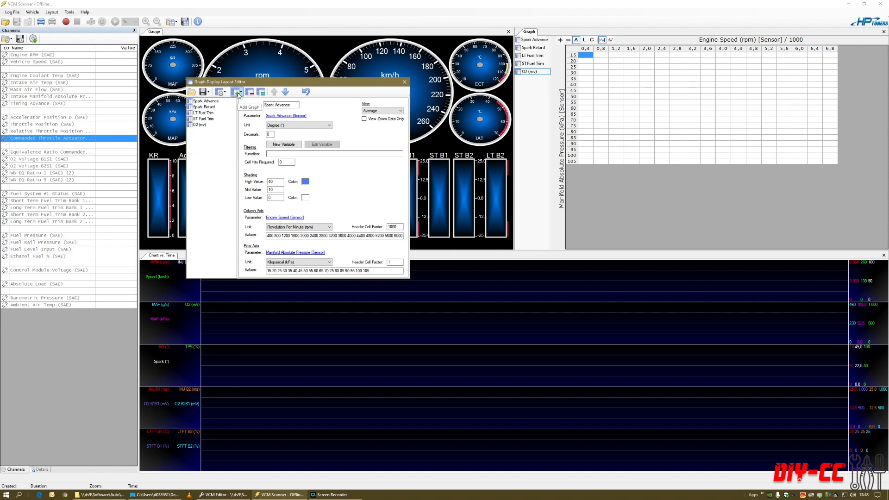
click(236, 92)
click(216, 153)
drag(295, 107, 241, 110)
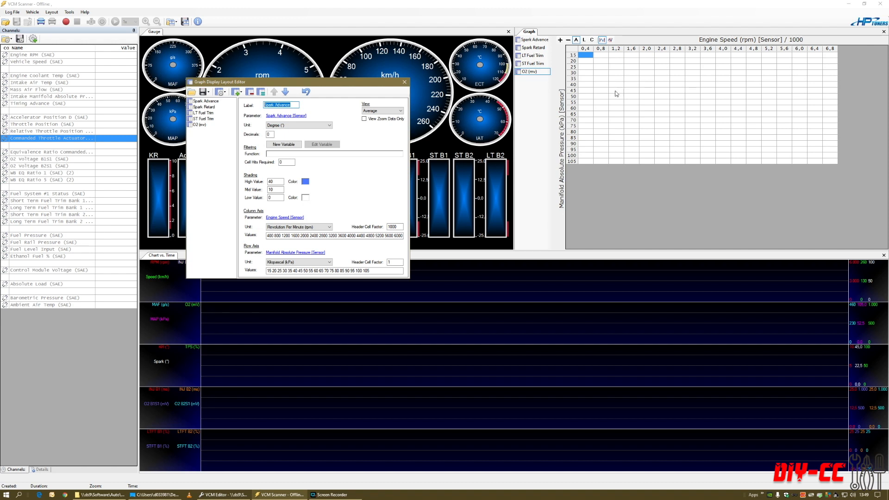
click(585, 42)
click(405, 82)
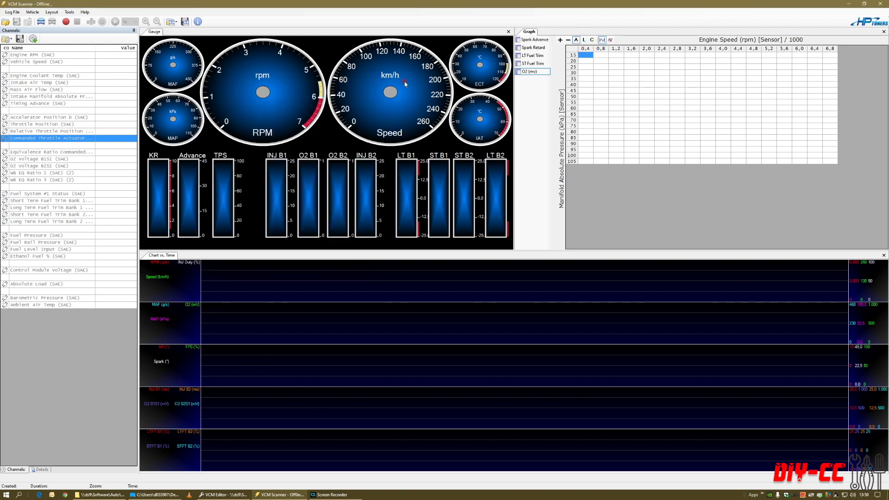
- Cycle the O2 (mv) graph through the L, C and A value views
click(584, 41)
click(592, 41)
click(576, 40)
- Reopen the graph layout editor, examine the Spark Advance column-axis engine speed values, and close it
right_click(540, 73)
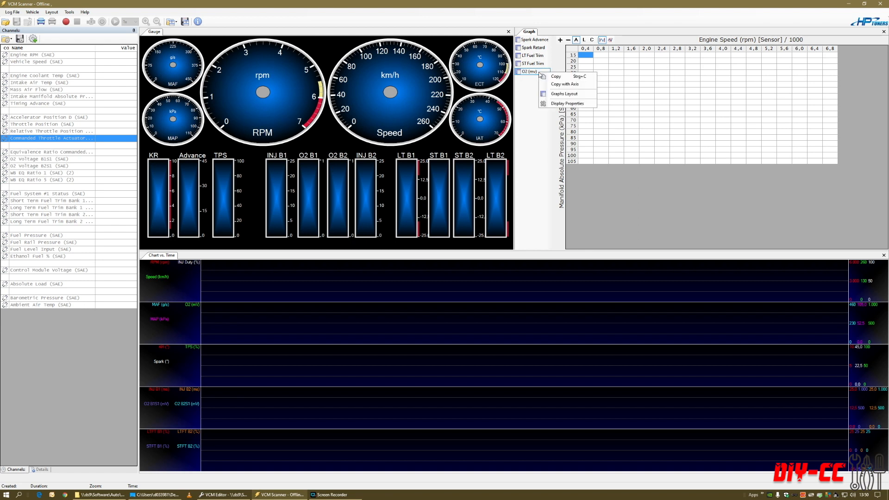
click(557, 94)
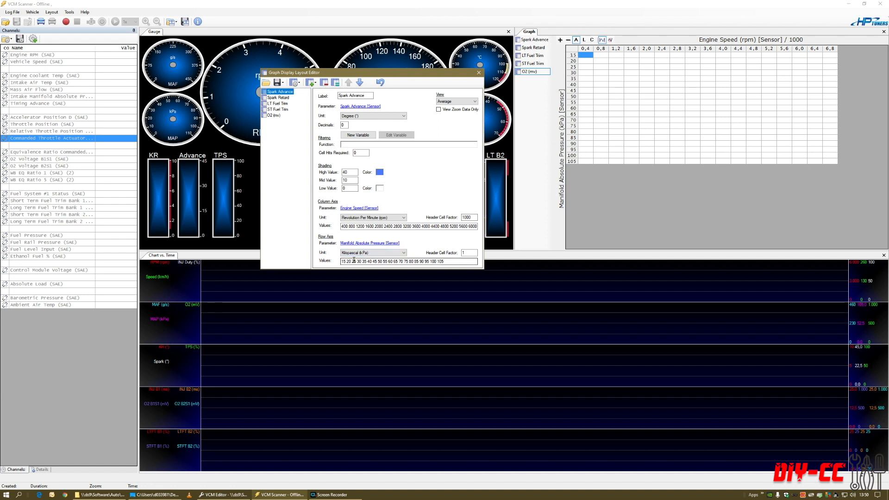
click(348, 226)
double_click(352, 226)
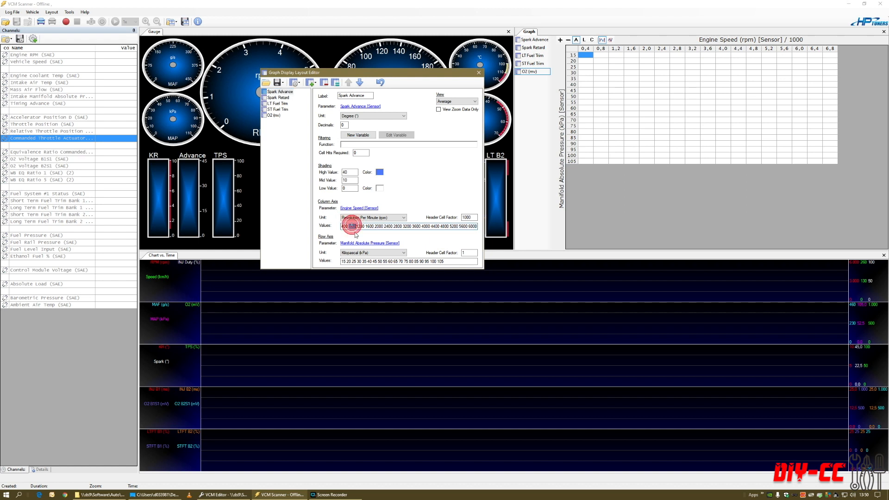
click(360, 226)
double_click(360, 226)
click(478, 73)
- In the Spark Advance graph layout, set the first column-axis value to 250 and the column header cell factor to 1
right_click(541, 41)
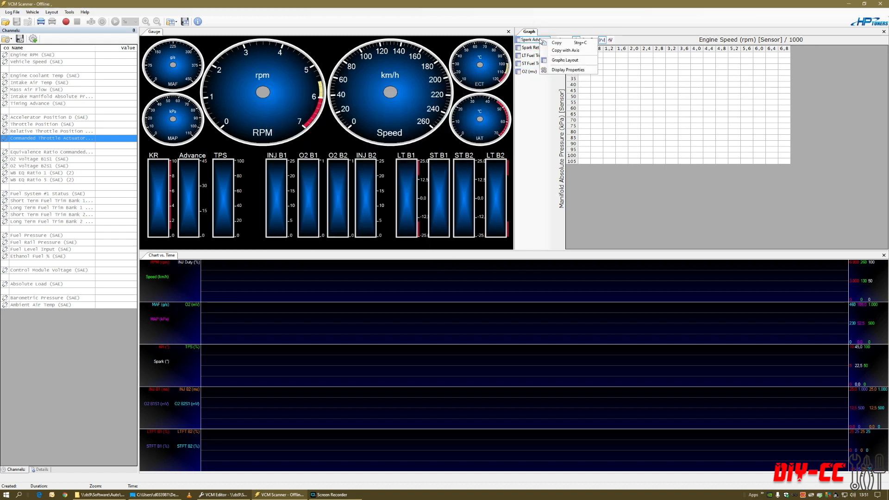
click(558, 60)
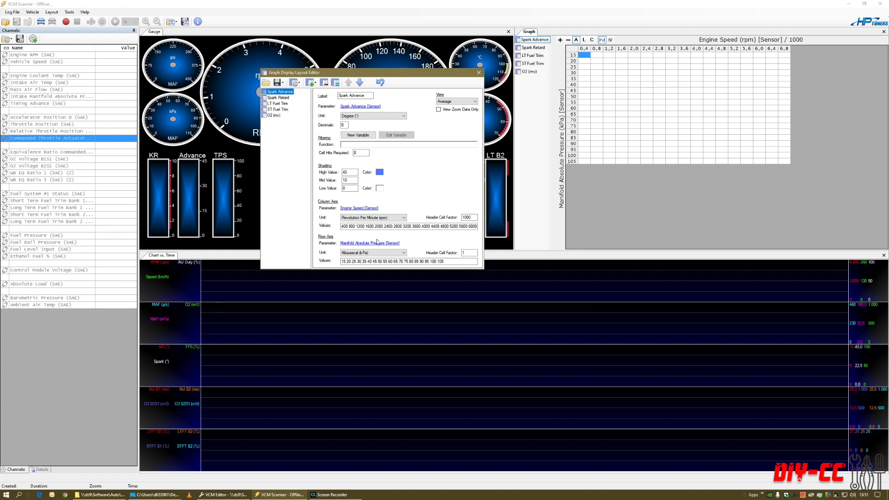
click(347, 227)
key(BackSpace)
key(BackSpace)
key(BackSpace)
key(Delete)
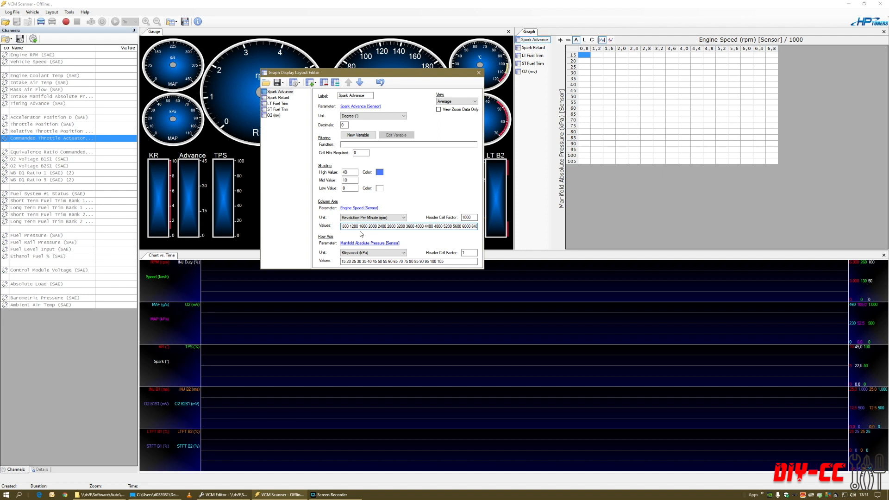
text(250)
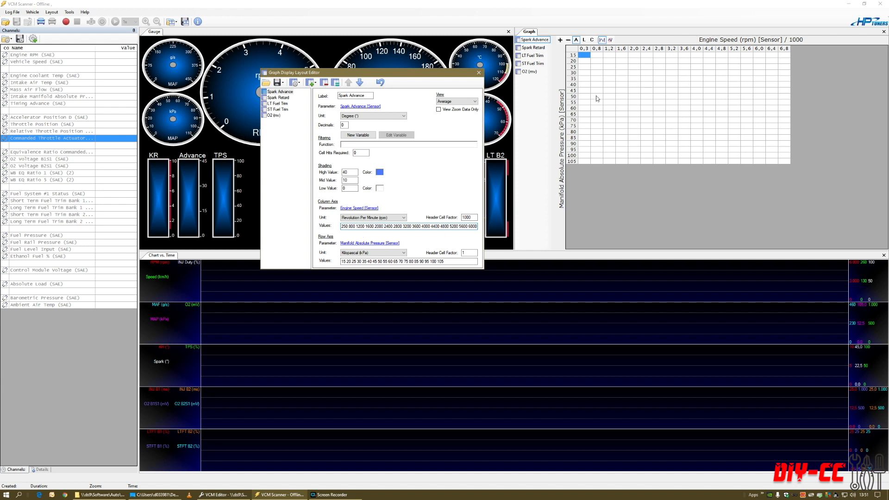
double_click(476, 217)
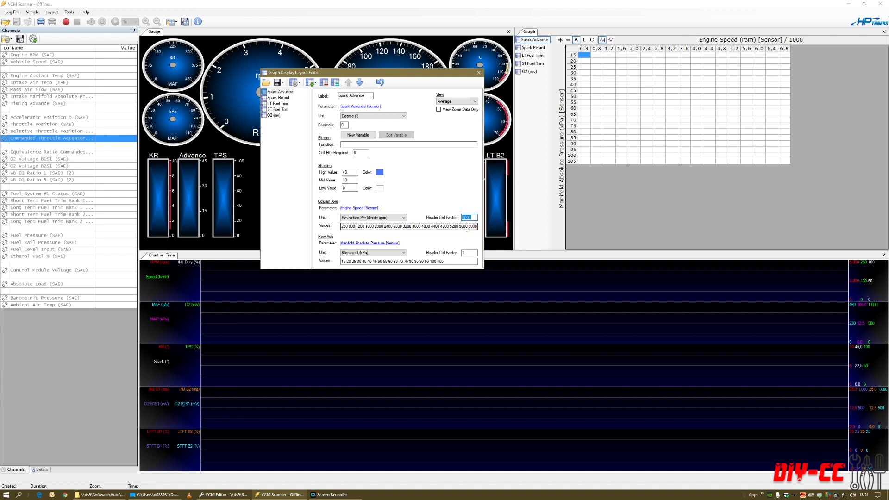
text(1)
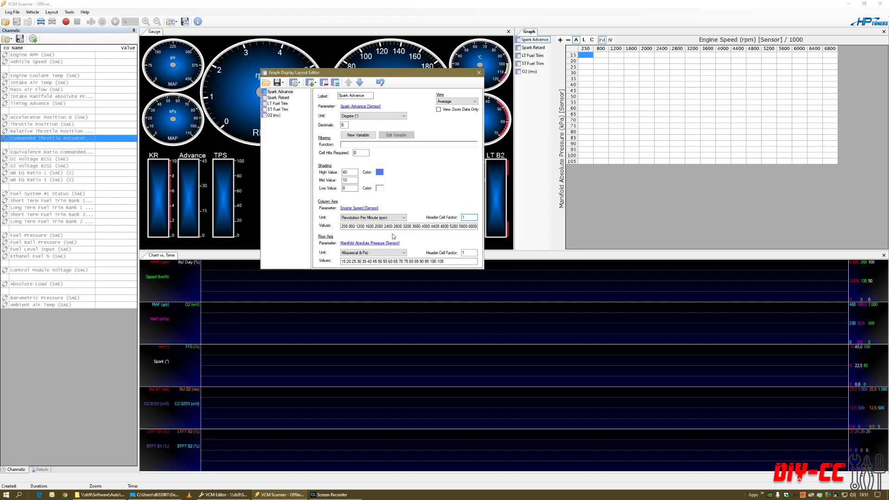
- Reduce the Spark Advance column-axis values to the single entry 800
click(348, 226)
double_click(348, 226)
click(365, 226)
drag(347, 226, 397, 226)
drag(440, 226, 474, 227)
drag(395, 227, 354, 229)
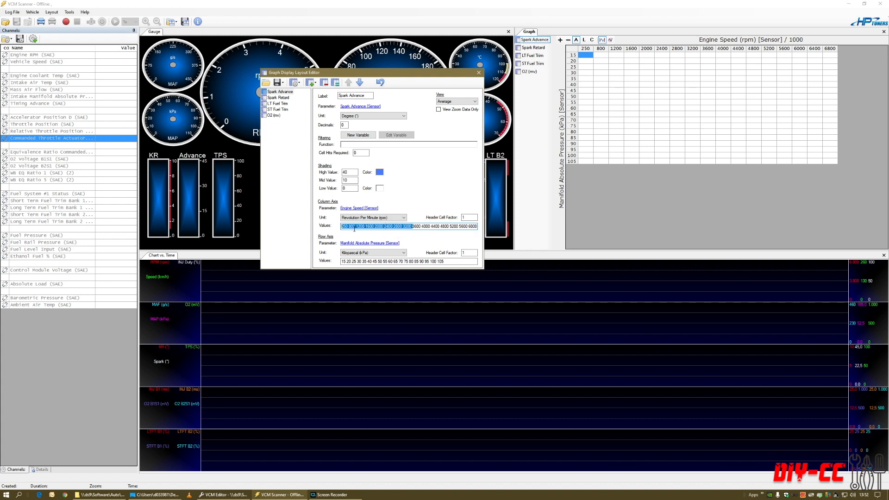
click(354, 229)
drag(475, 226, 302, 227)
text(800 6400 6800)
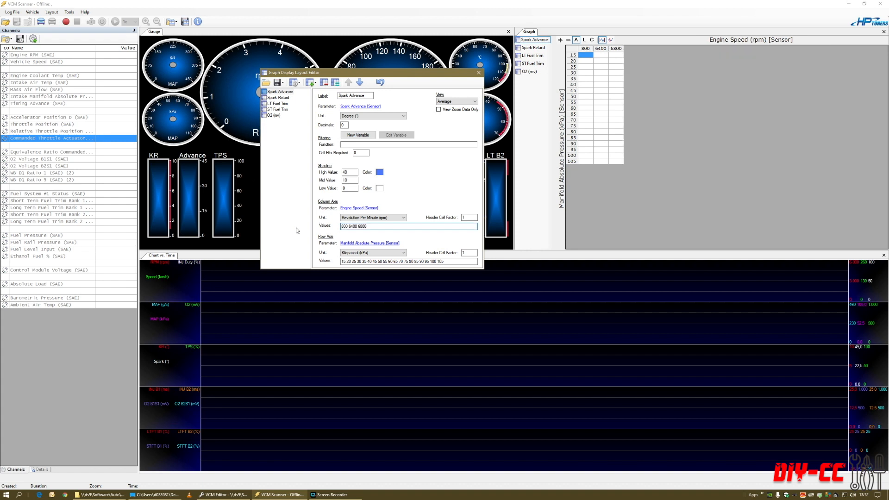
key(shift+End)
key(Delete)
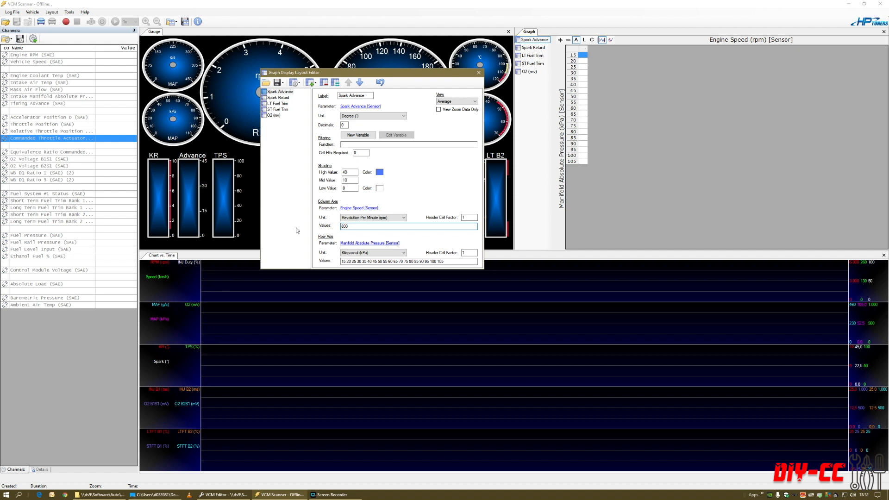
- Extend the Spark Advance column axis with the engine speed values 900, 1000, 1100, 1200 and 1300
text(90010)
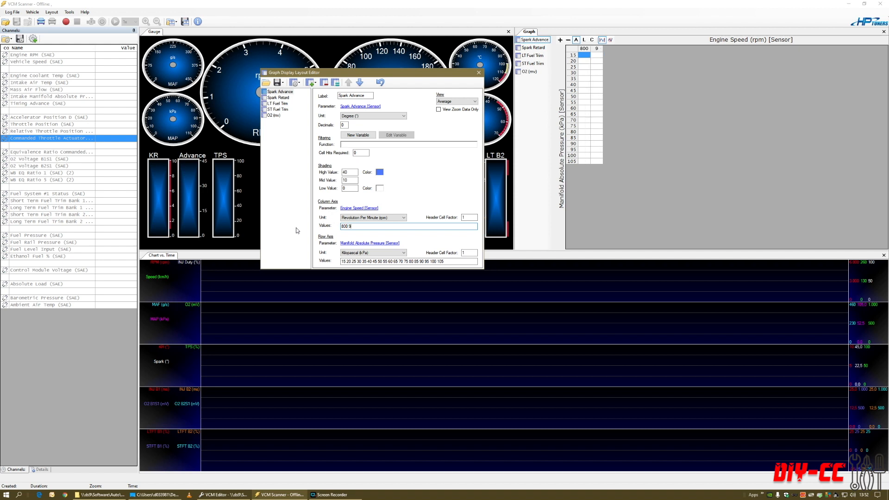
key(BackSpace)
key(BackSpace)
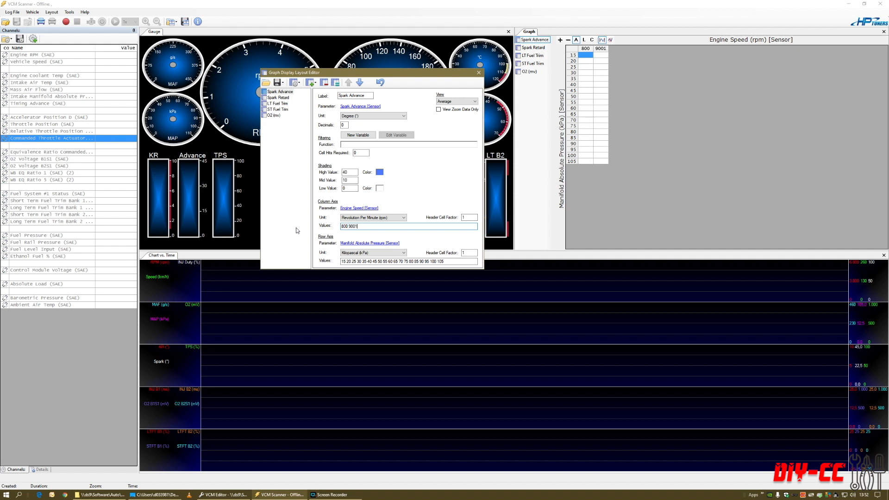
text(1000)
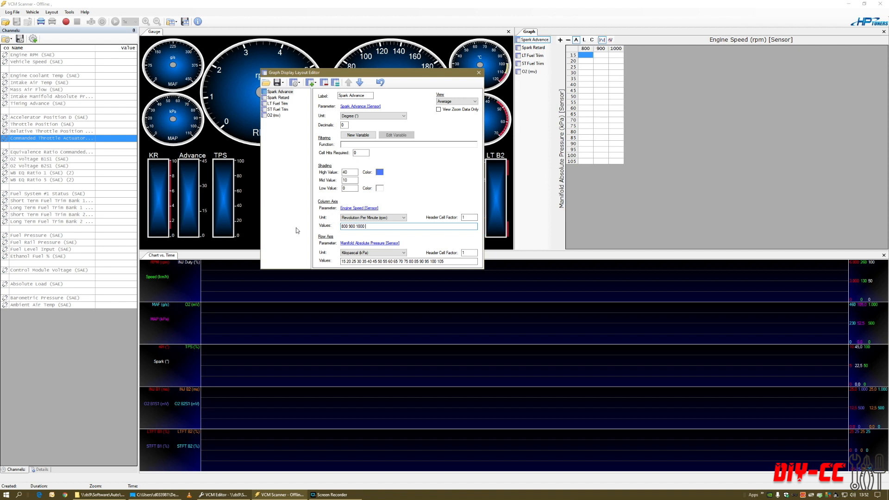
text( 1100 1200 1300)
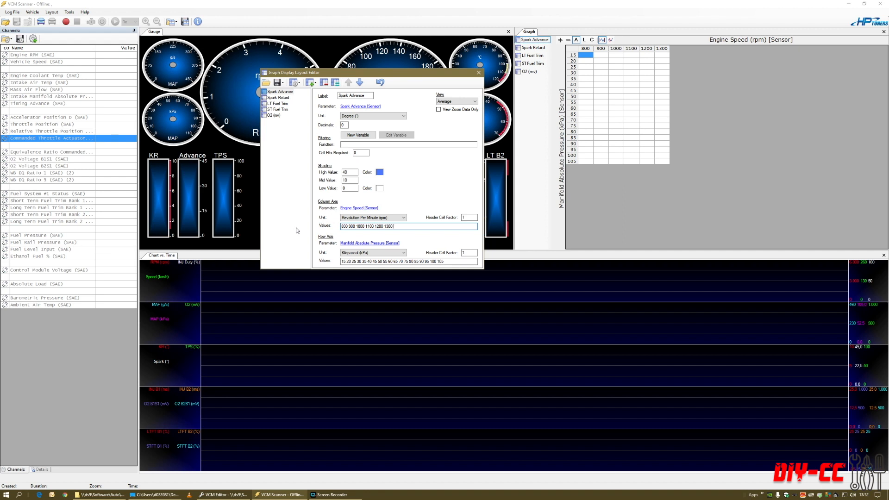
text( 350)
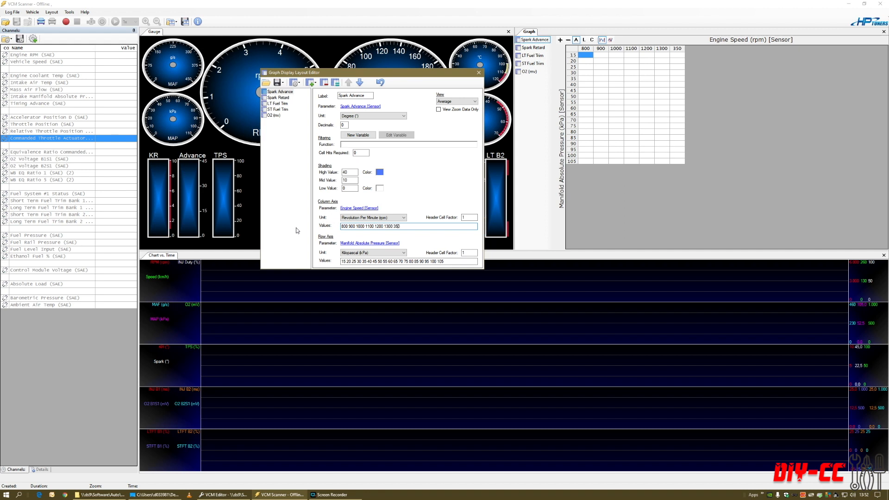
text(1)
- Switch to VCM Editor to view the engine's idle RPM settings, return to VCM Scanner, and close the graph layout editor
click(225, 494)
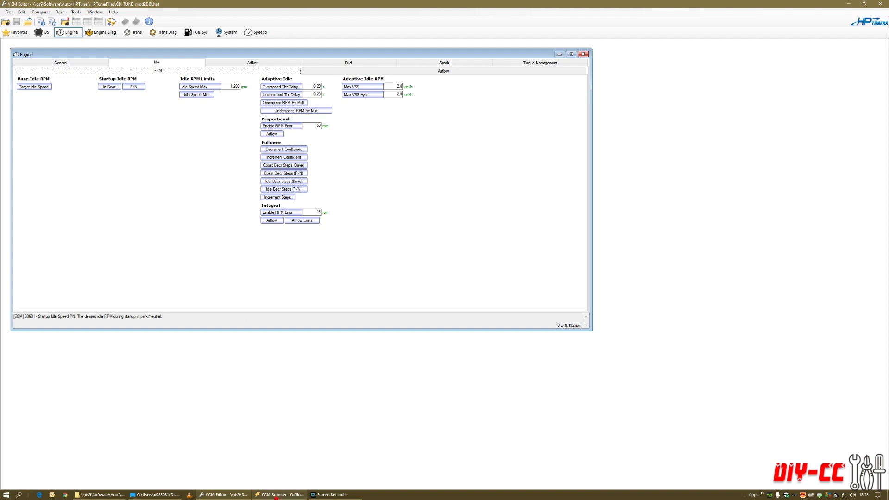
click(278, 495)
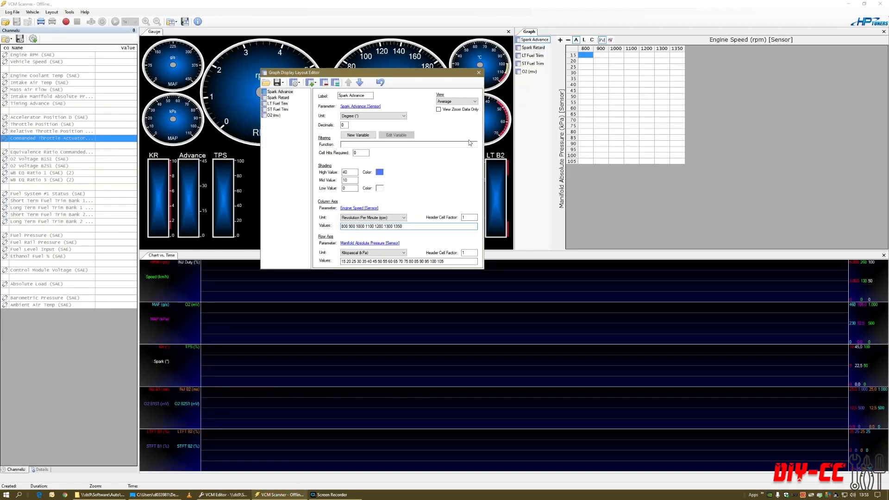
click(478, 72)
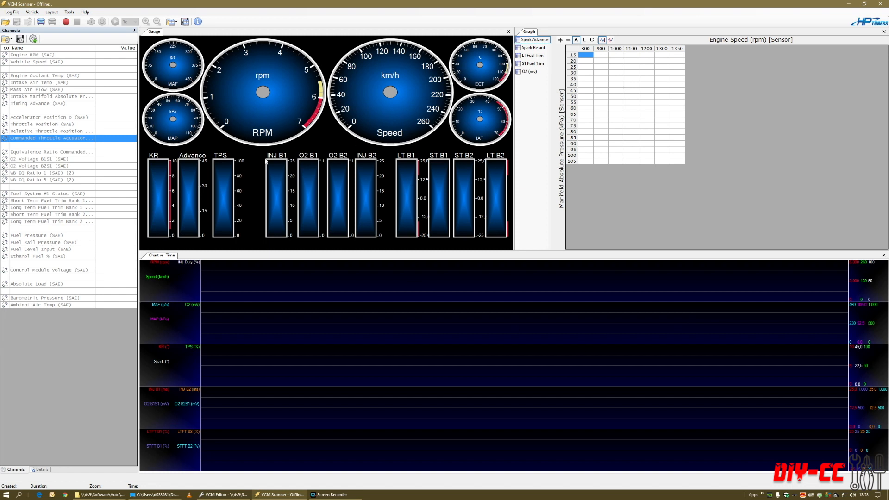
- Try to add a channel to the channel list
click(33, 39)
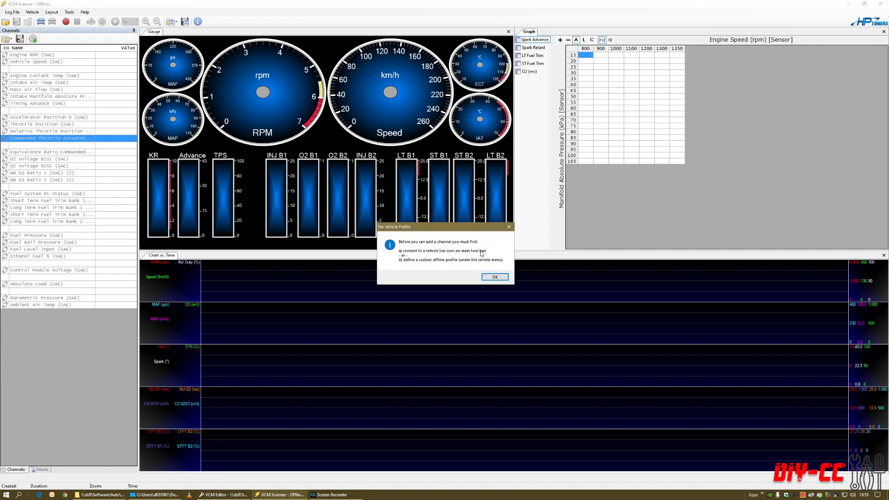
click(493, 277)
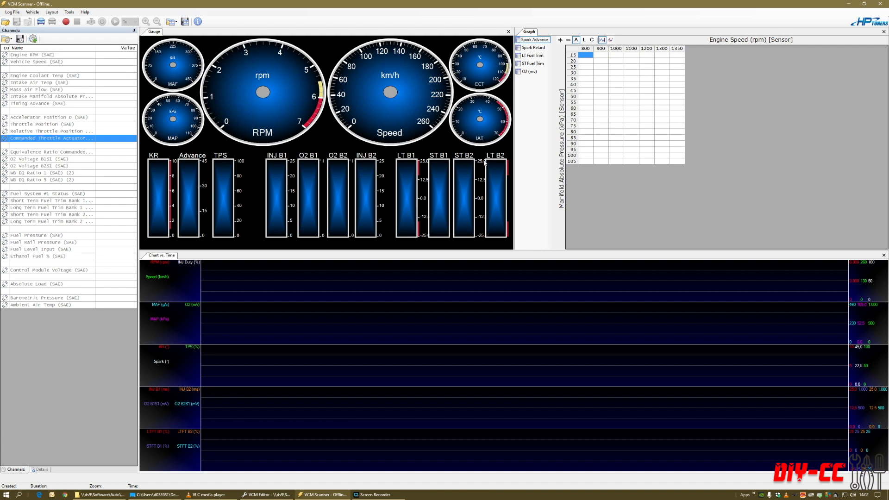
- Add a new table in the graph layout editor and bring up the parameter selector for its main parameter
right_click(526, 93)
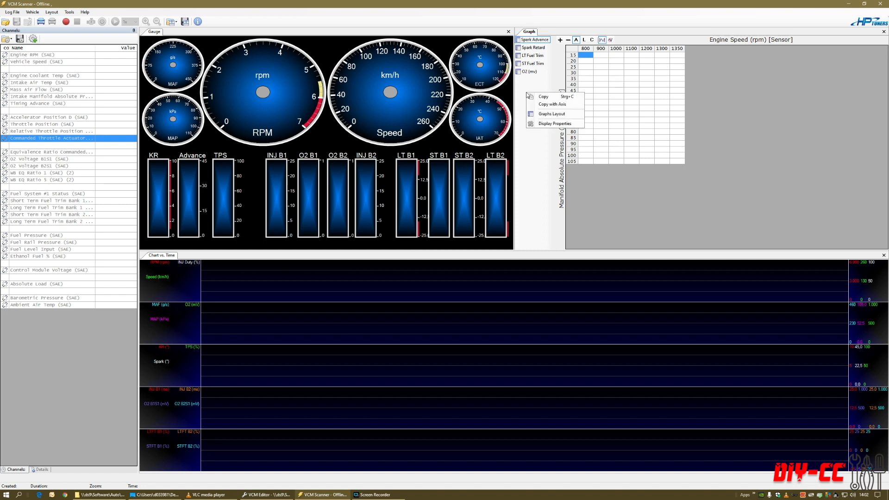
click(561, 115)
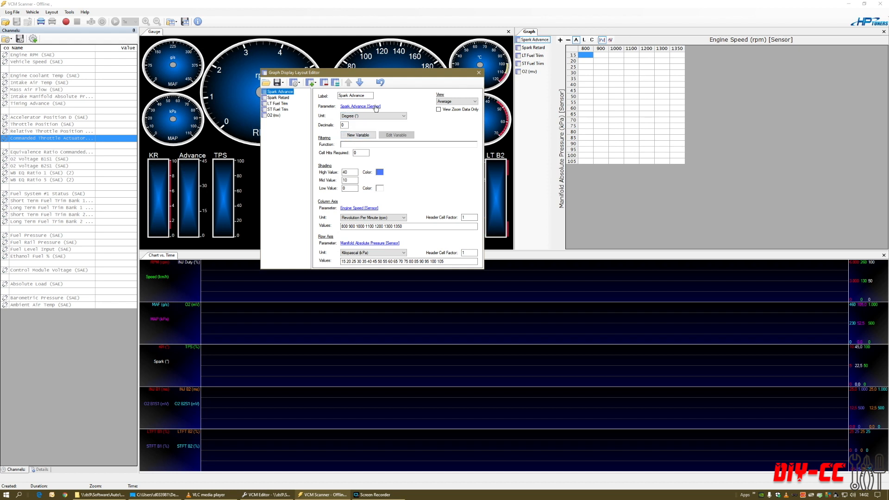
click(311, 83)
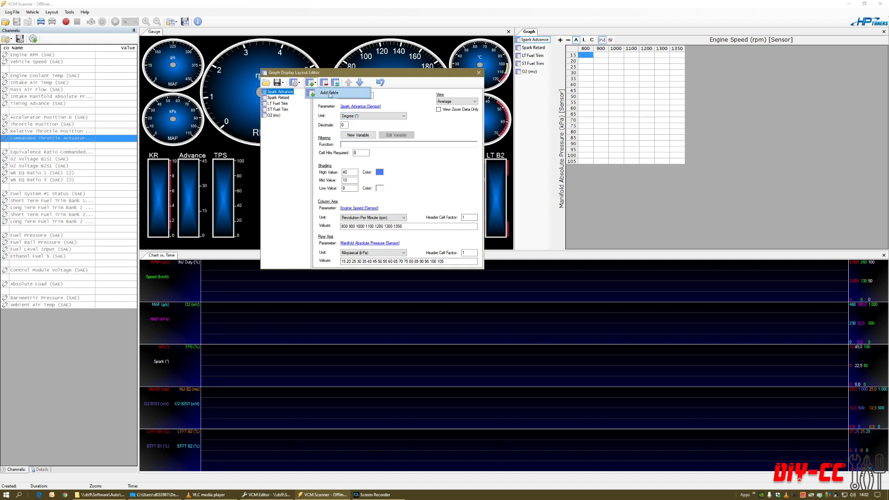
click(329, 93)
click(356, 107)
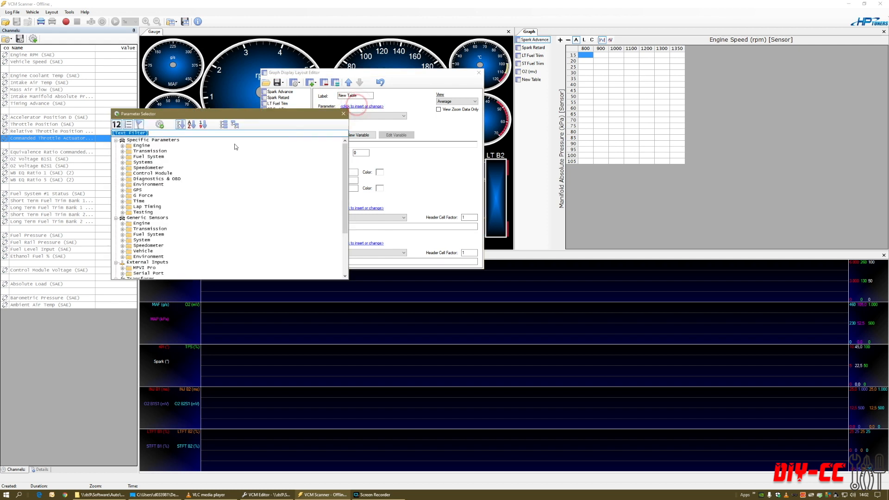
drag(241, 114, 415, 80)
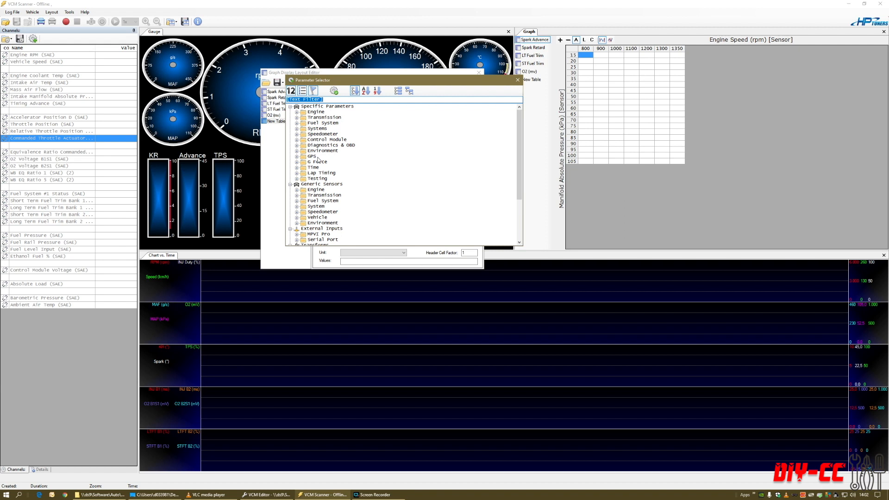
- Examine the top-level parameter groups, comparing the categories under Specific Parameters and Generic Sensors
click(290, 184)
click(291, 190)
click(291, 195)
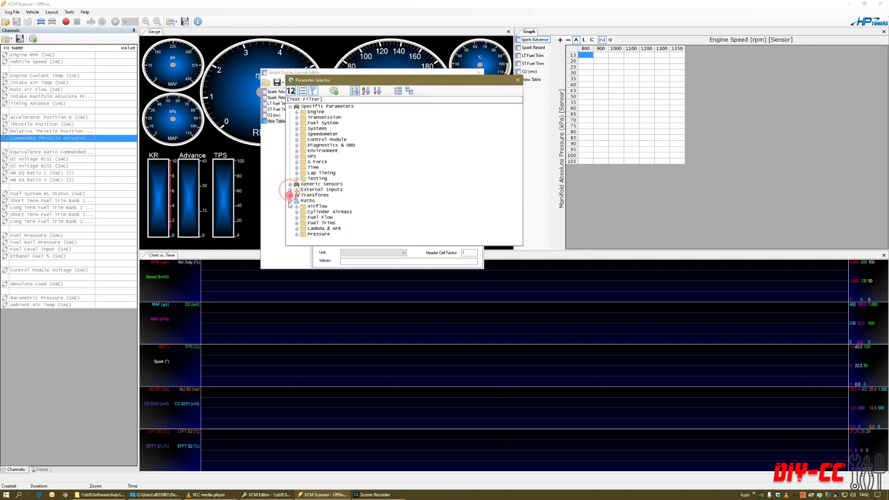
click(290, 201)
click(290, 107)
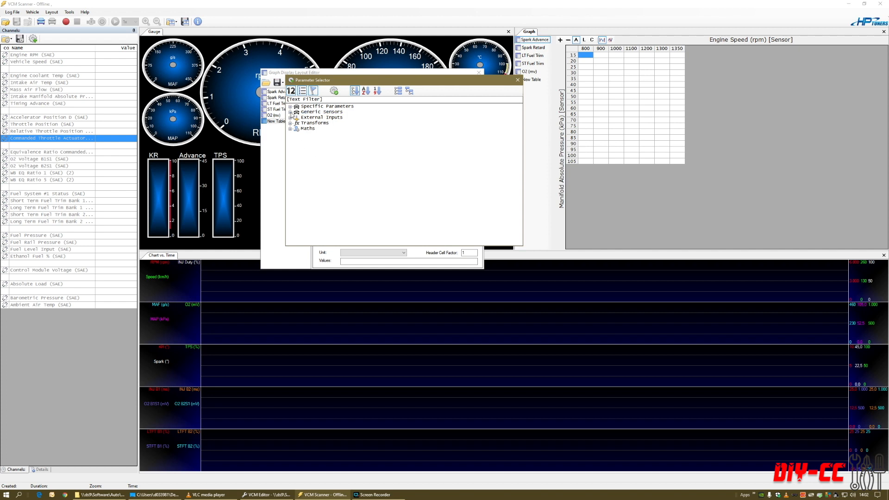
click(290, 112)
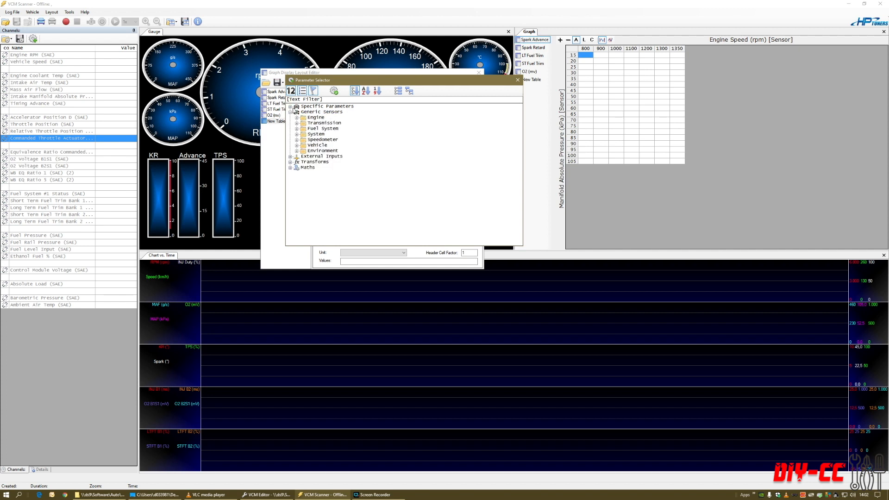
click(291, 106)
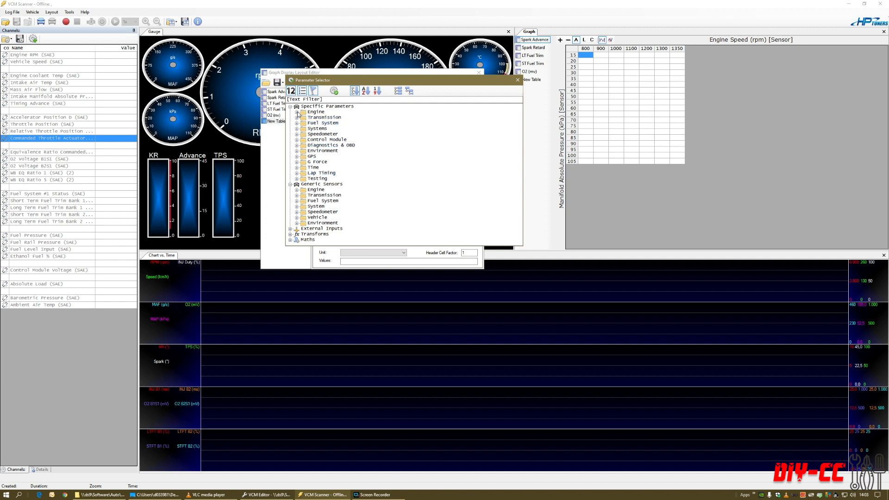
click(290, 184)
click(291, 106)
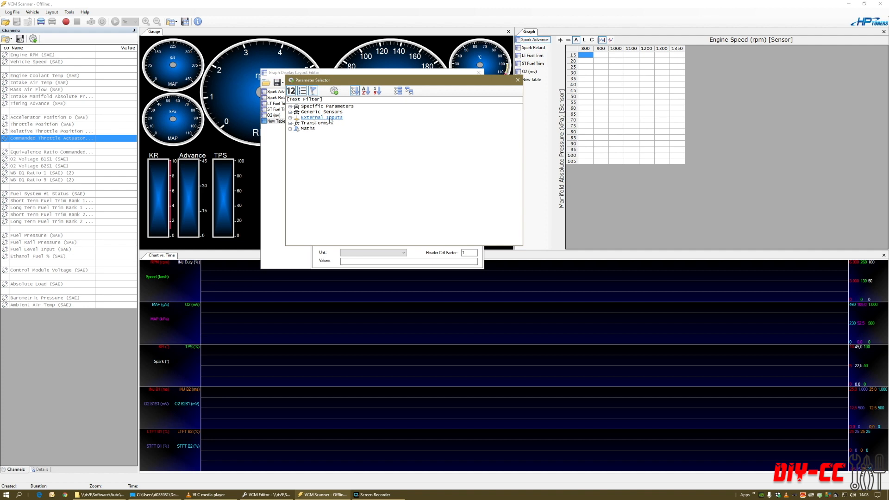
- Look through the Oxygen Sensors category under Transforms and the Airflow category under Maths
double_click(296, 124)
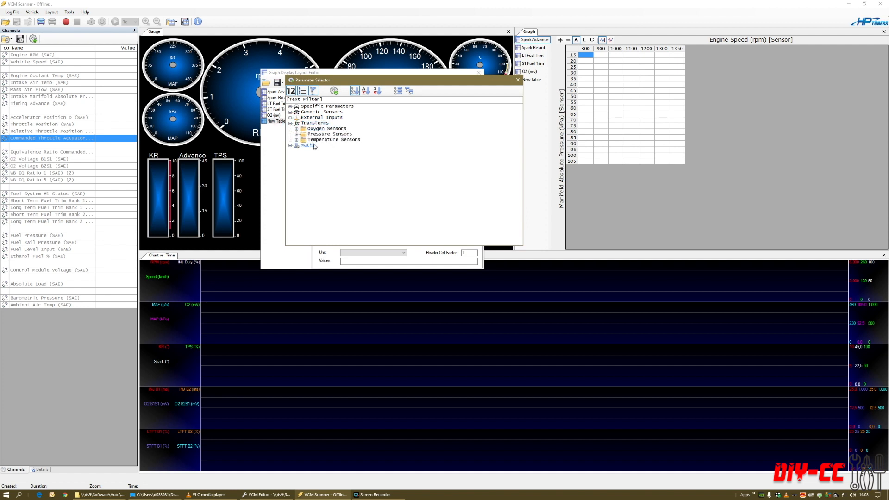
click(297, 129)
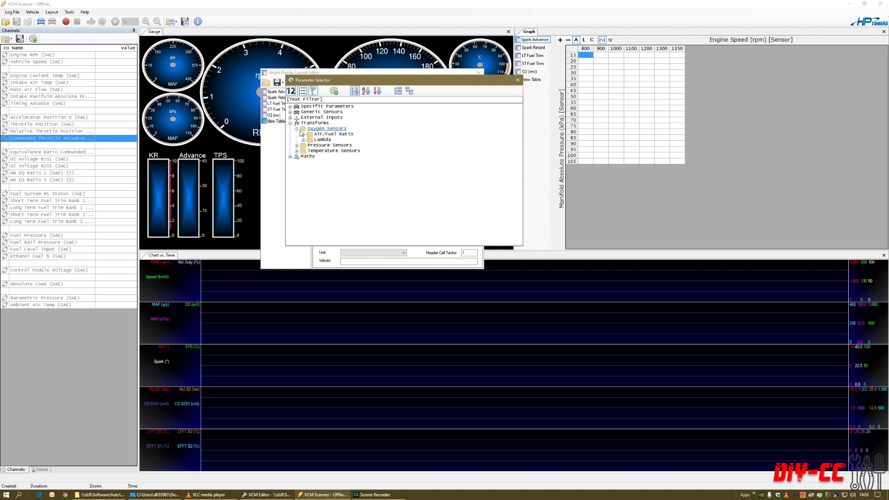
click(296, 129)
click(290, 123)
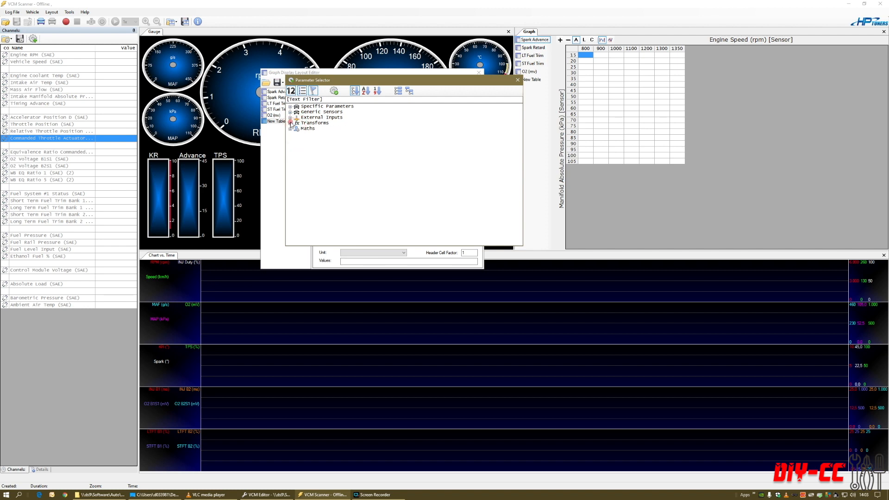
click(290, 129)
click(297, 135)
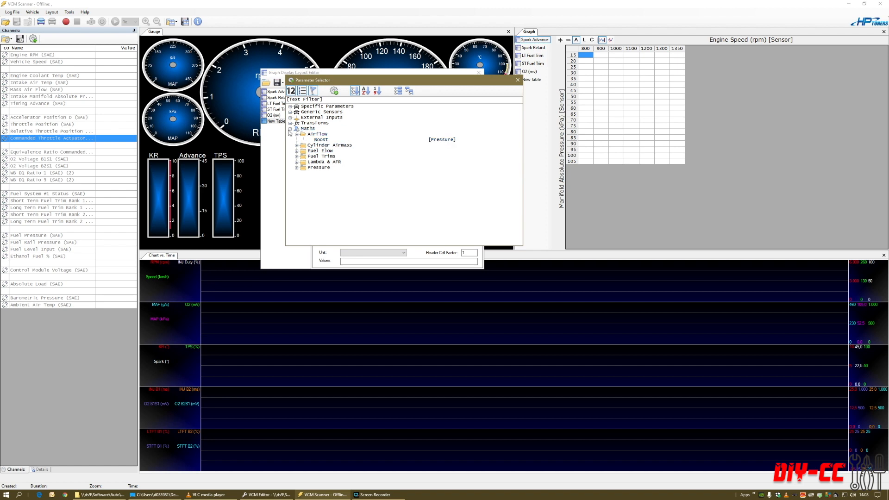
click(290, 129)
- Examine the Generic Sensors engine parameters under General, Load & Torque, Accelerator & Throttle and Airflow
click(291, 113)
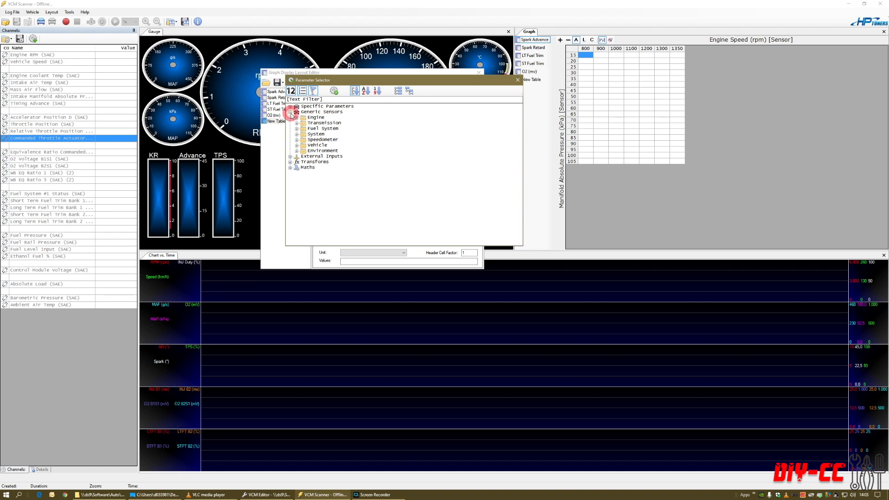
click(298, 118)
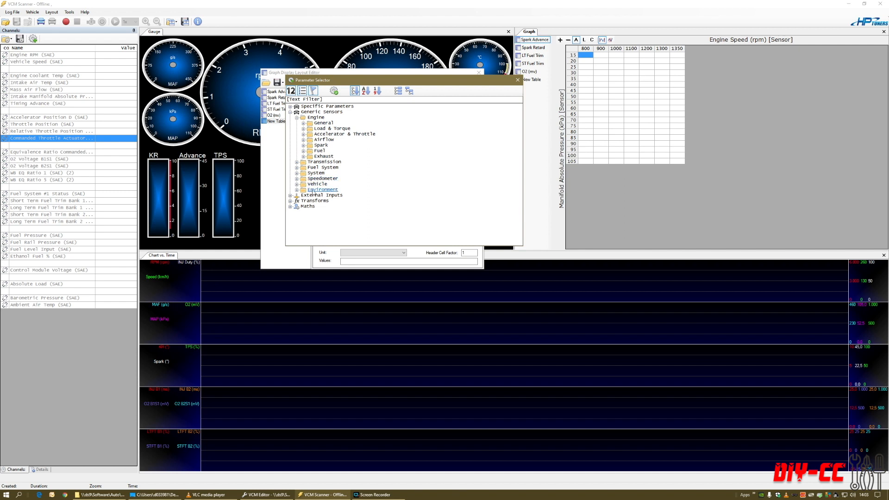
click(303, 124)
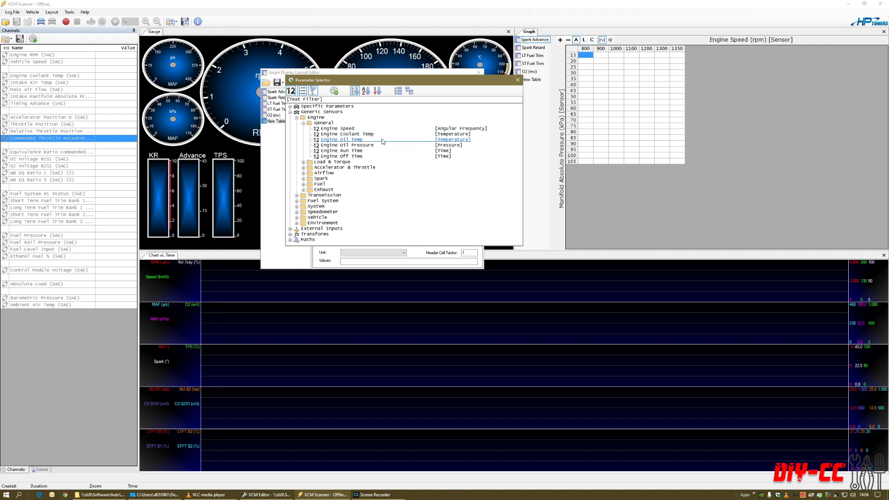
click(303, 123)
click(303, 129)
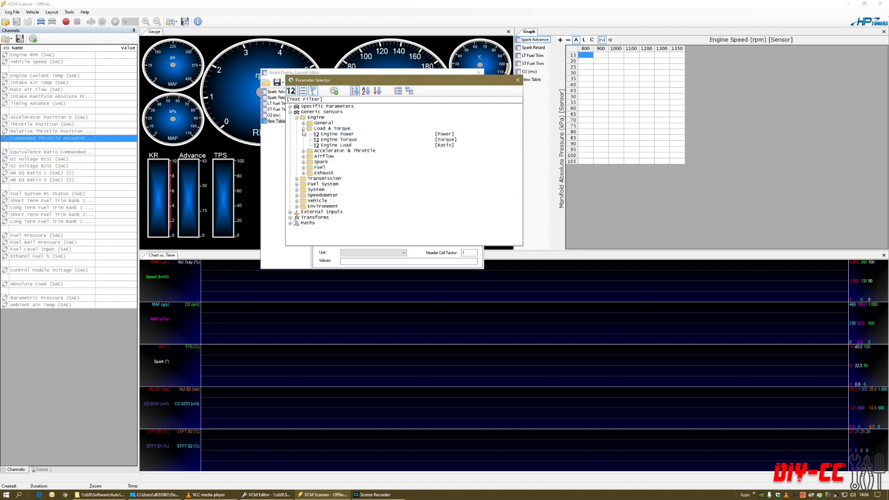
click(303, 128)
click(303, 134)
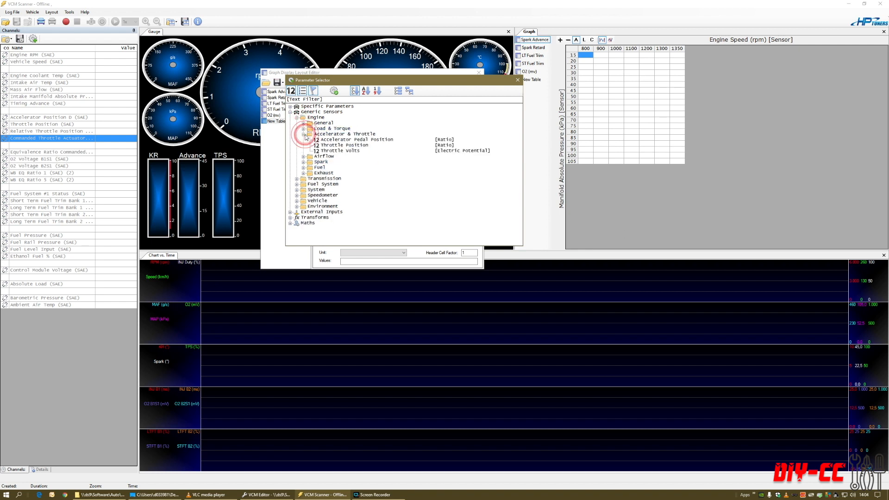
click(303, 134)
click(303, 134)
click(303, 134)
click(304, 140)
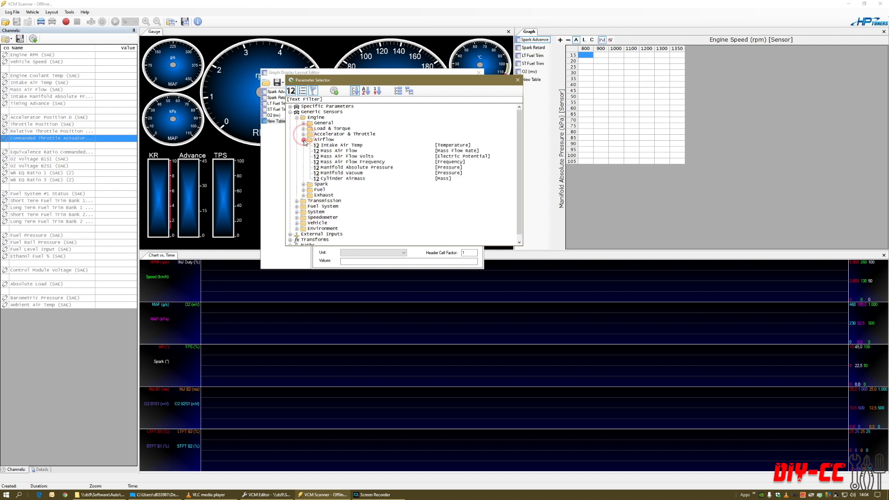
click(303, 140)
click(290, 112)
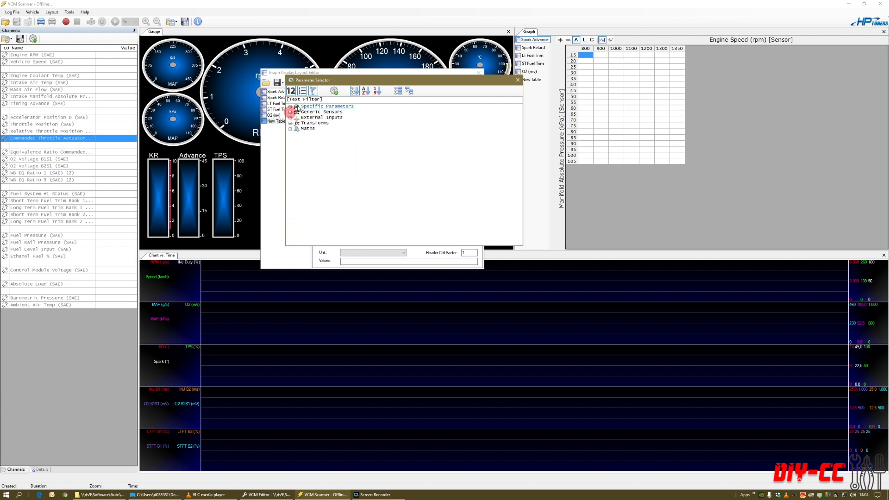
- Close the parameter selector without choosing a parameter for the new table
click(517, 80)
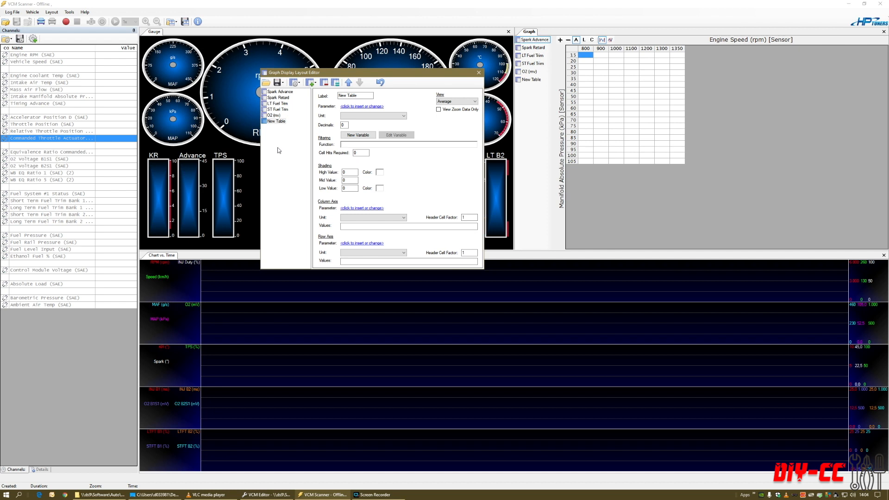
click(350, 106)
click(518, 79)
- Display the O2 (mv) graph's layout settings and examine its available View options, keeping Average
click(274, 114)
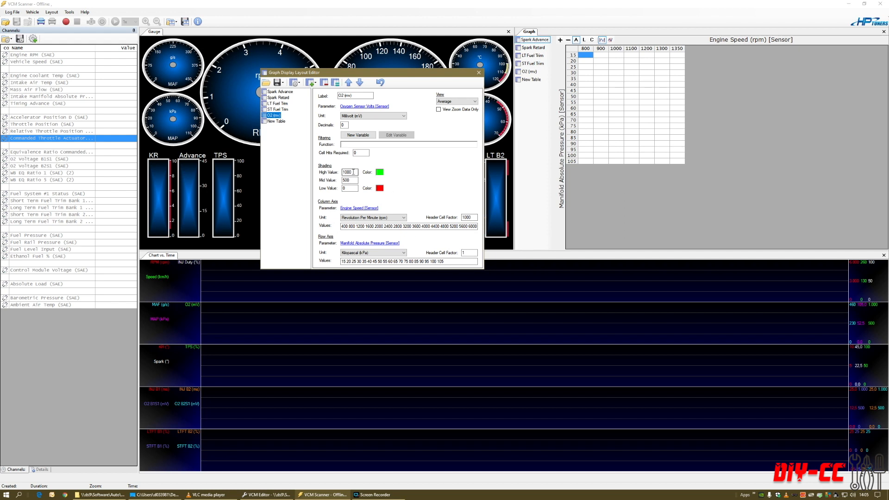
click(453, 102)
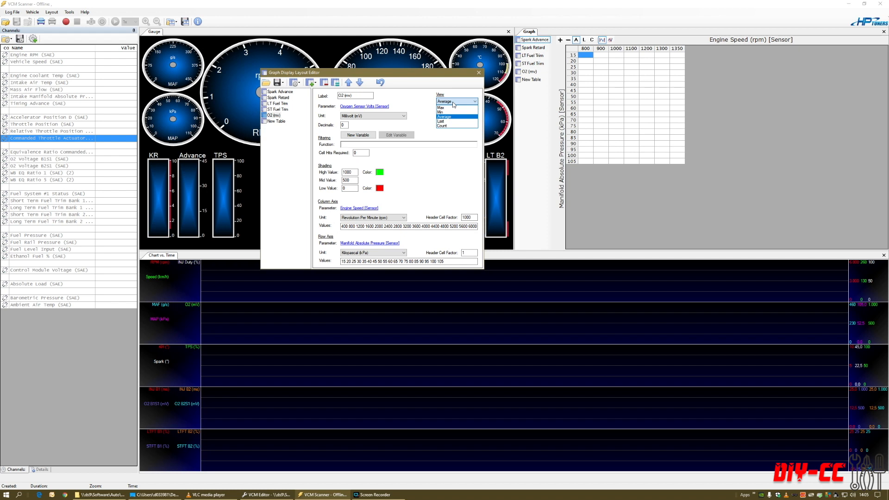
click(454, 102)
click(456, 102)
click(423, 101)
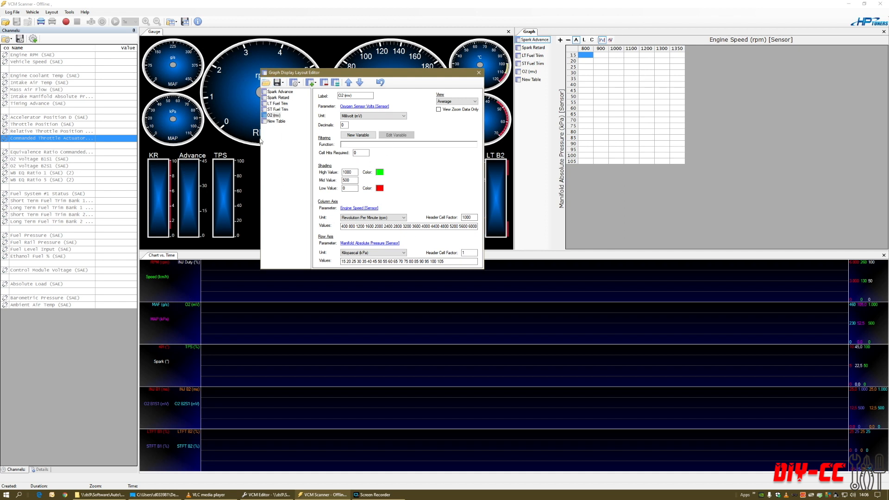
- Check the options for saving graph layouts without saving, and close the graph layout editor
click(283, 83)
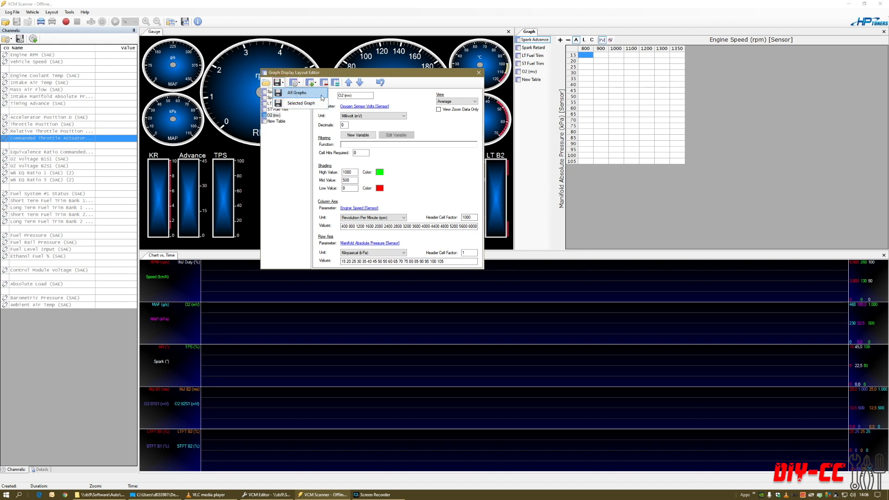
click(295, 157)
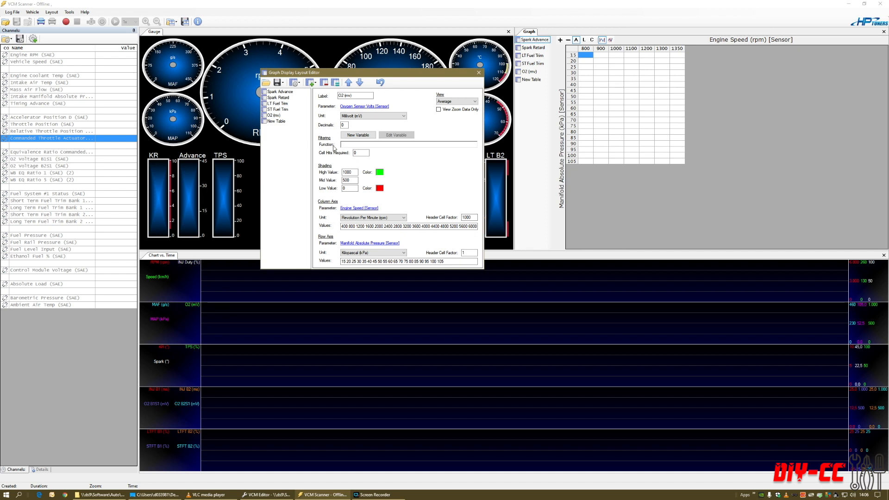
click(479, 73)
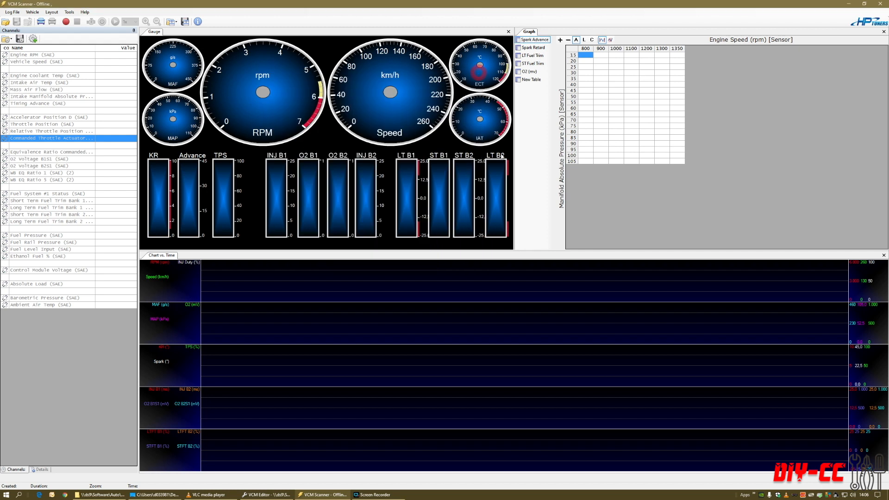
- Open the gauge display layout editor to view the gauge settings
right_click(283, 122)
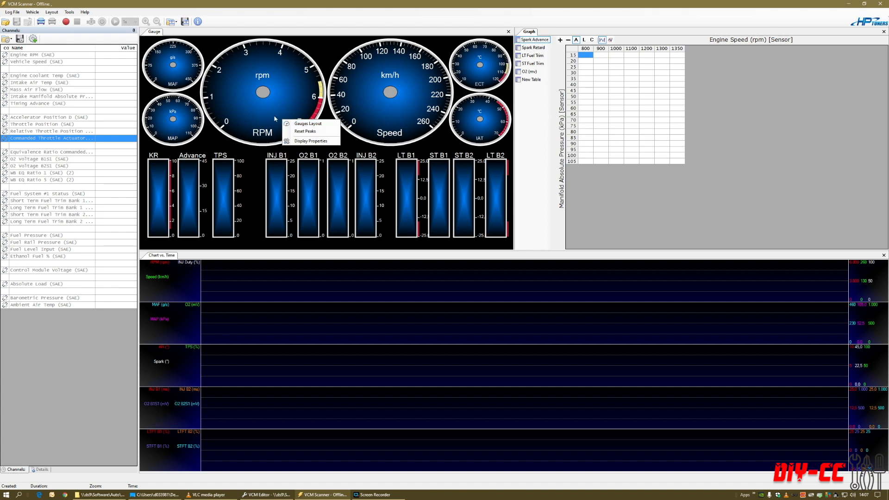
click(308, 126)
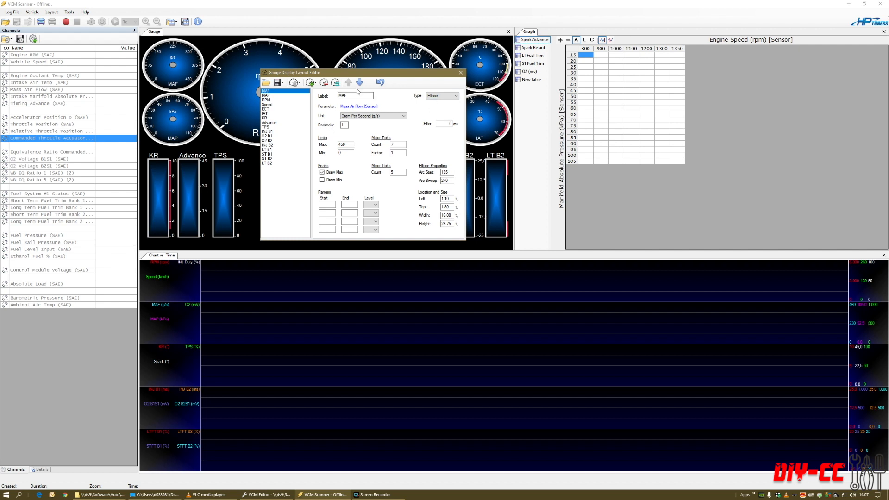
- Try a minimum limit of 20 on the MAF gauge and restore it to 0
drag(403, 74, 575, 71)
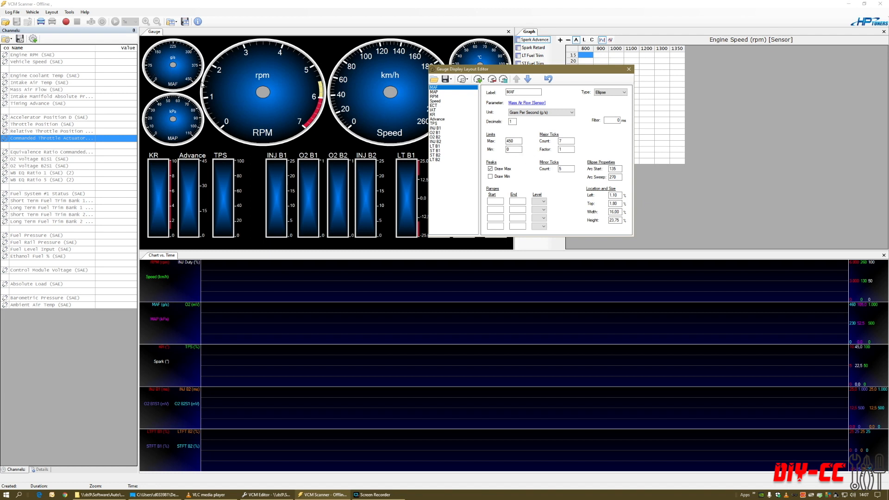
double_click(514, 149)
text(20)
double_click(512, 150)
text(0)
- Check the options for saving gauge layouts without saving, view the TPS gauge's settings, and close the gauge layout editor
click(454, 111)
click(448, 87)
click(451, 79)
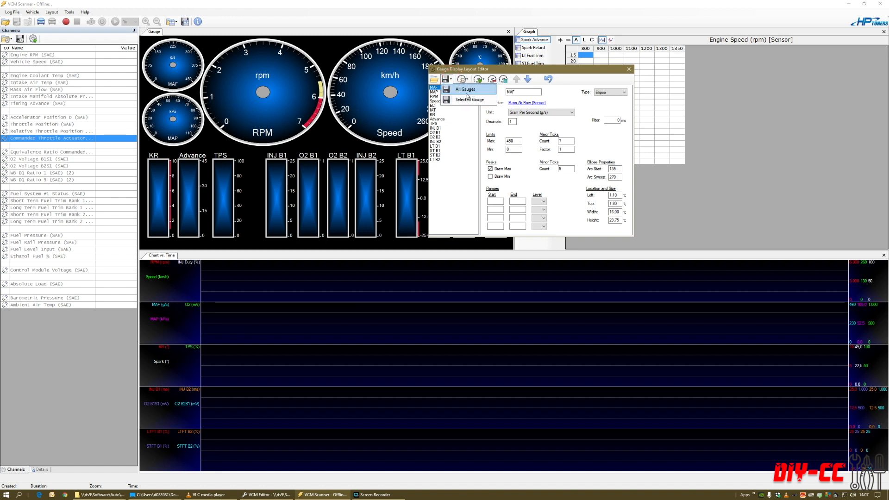
click(452, 123)
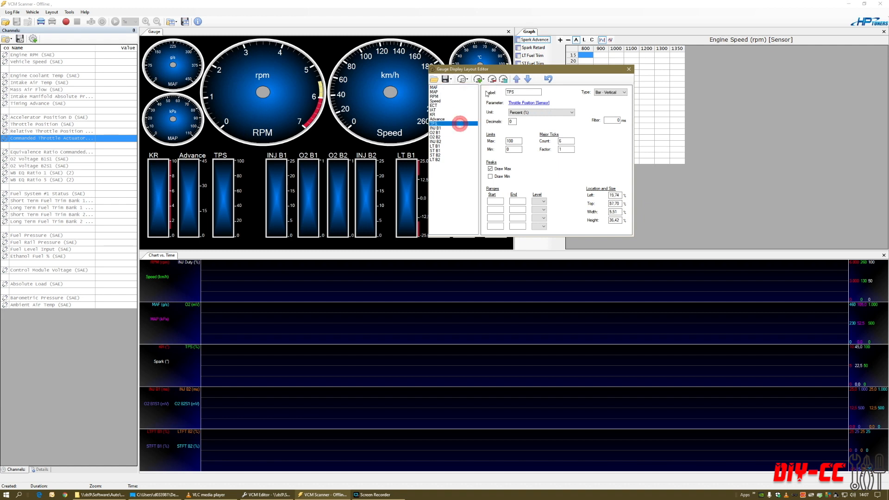
click(630, 70)
- Open the Chart vs. Time layout editor, view the settings of the RPM plot in Group 1, and close the editor
right_click(319, 278)
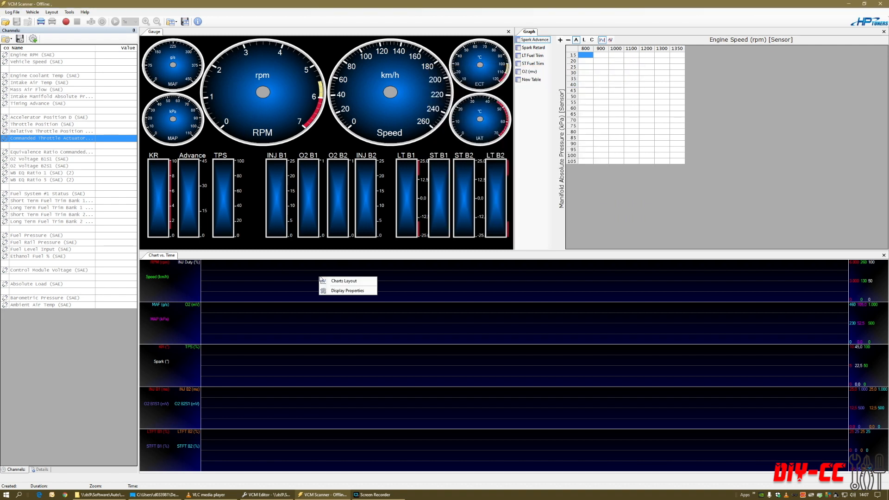
click(346, 281)
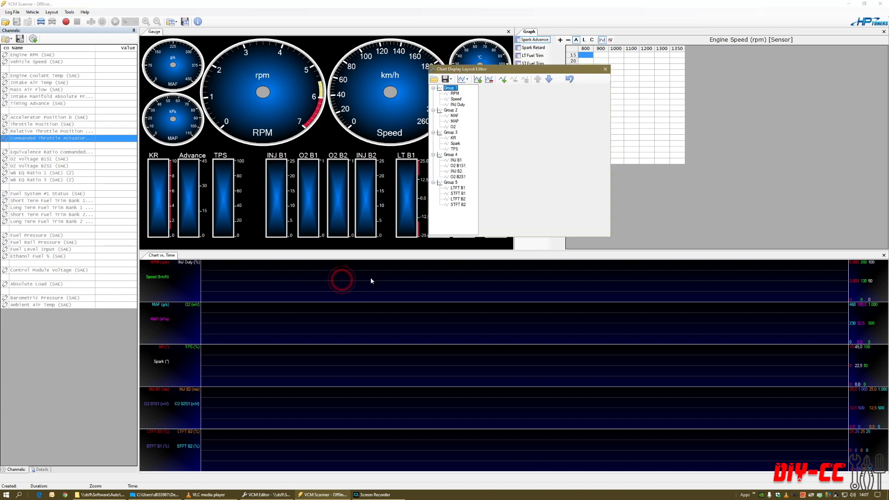
click(453, 93)
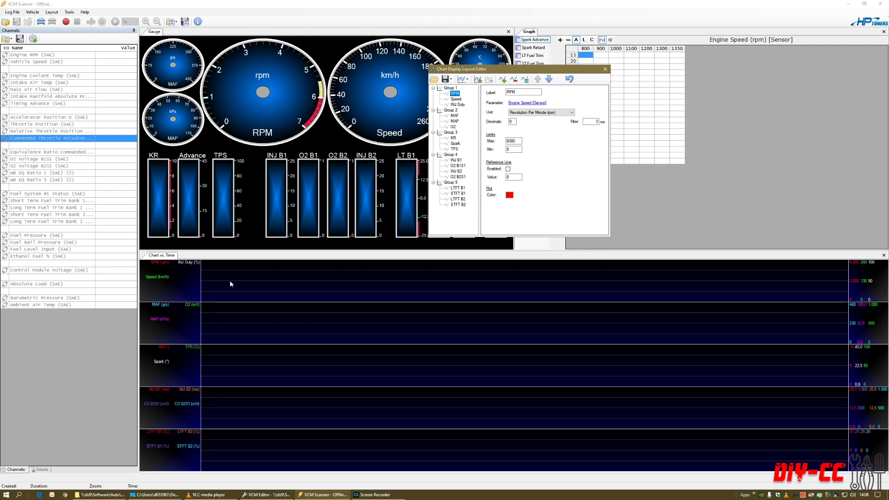
click(605, 69)
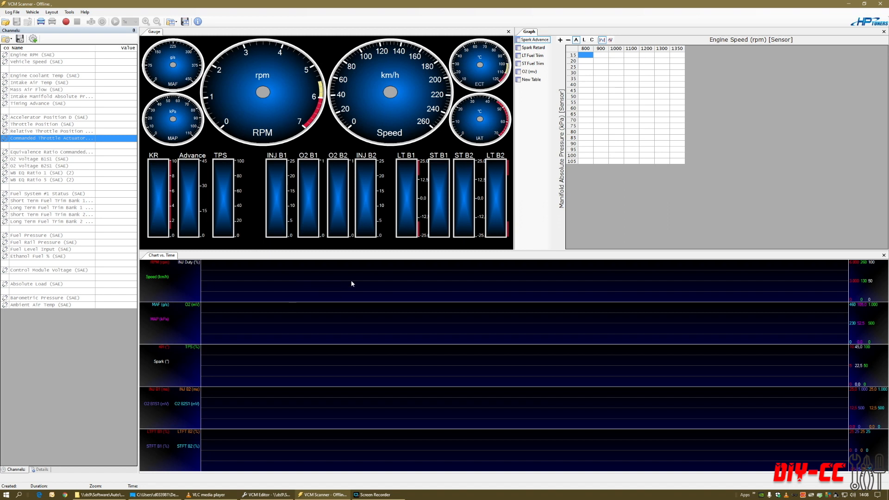
click(52, 12)
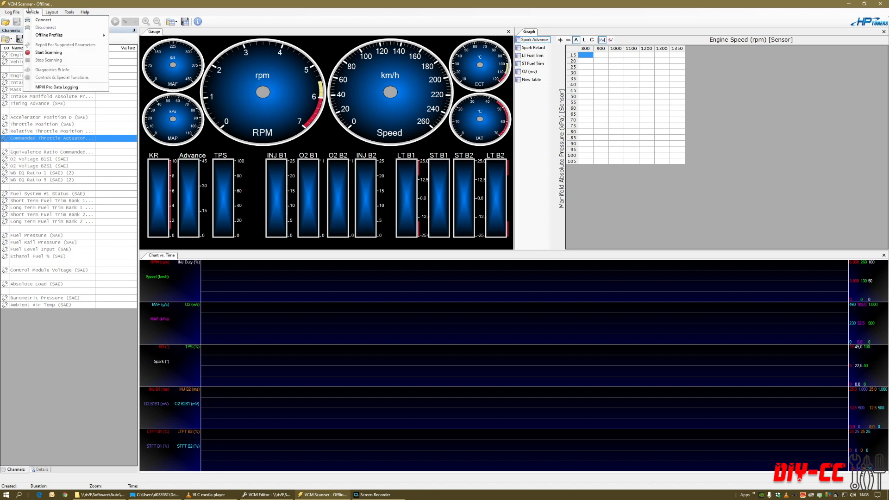
mouse_move(17, 12)
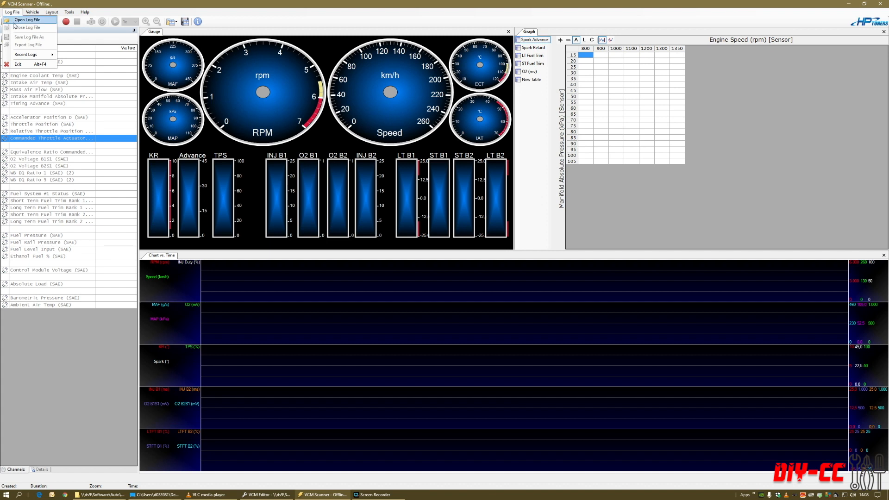
click(100, 2)
click(152, 2)
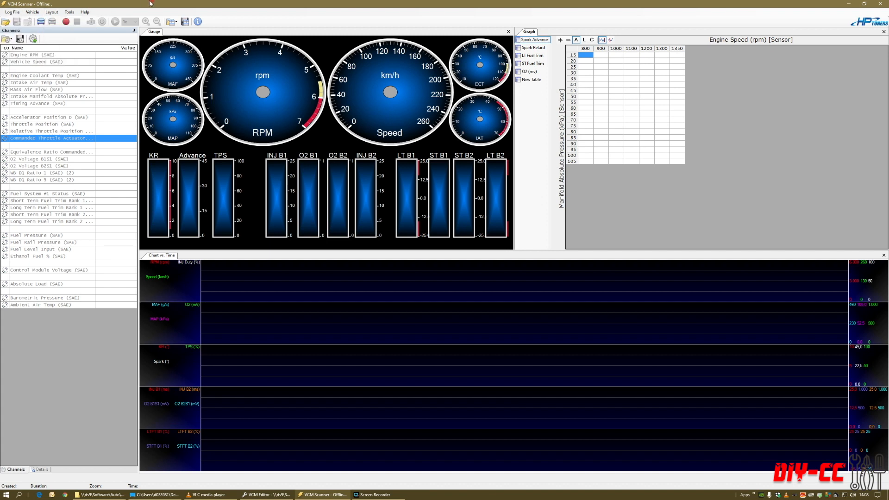
- Check the options for loading a channel configuration and close them without loading one
click(7, 40)
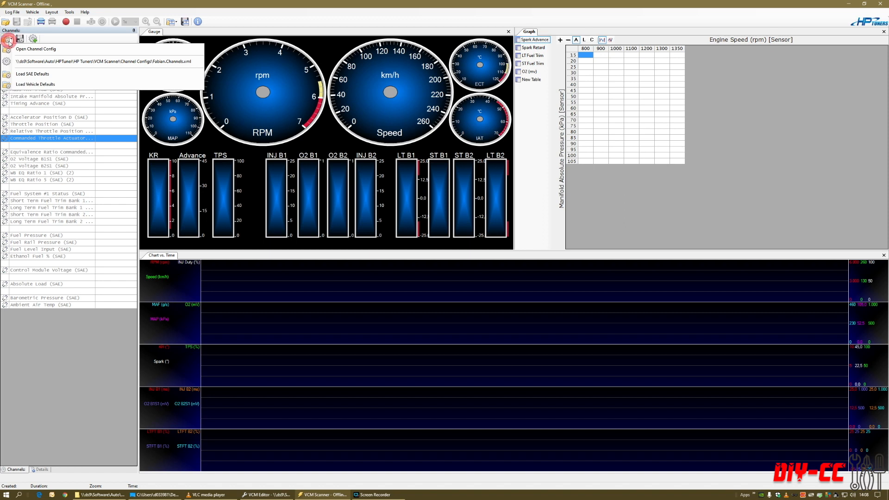
click(78, 65)
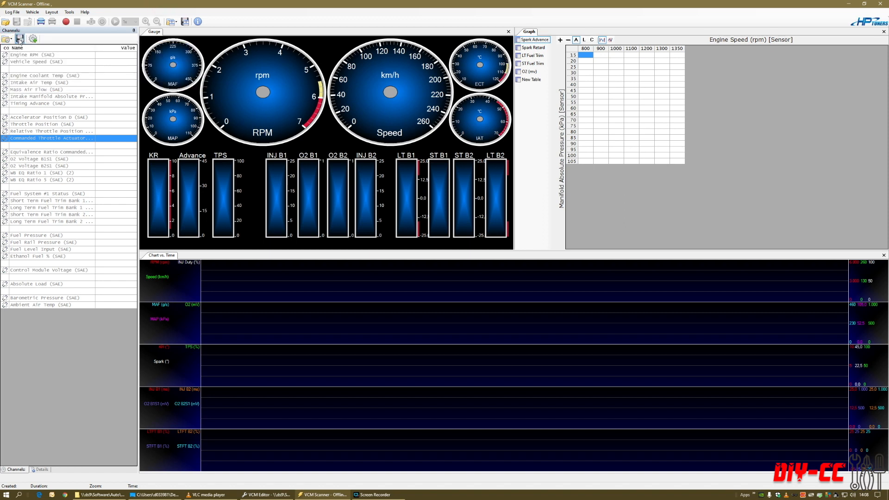